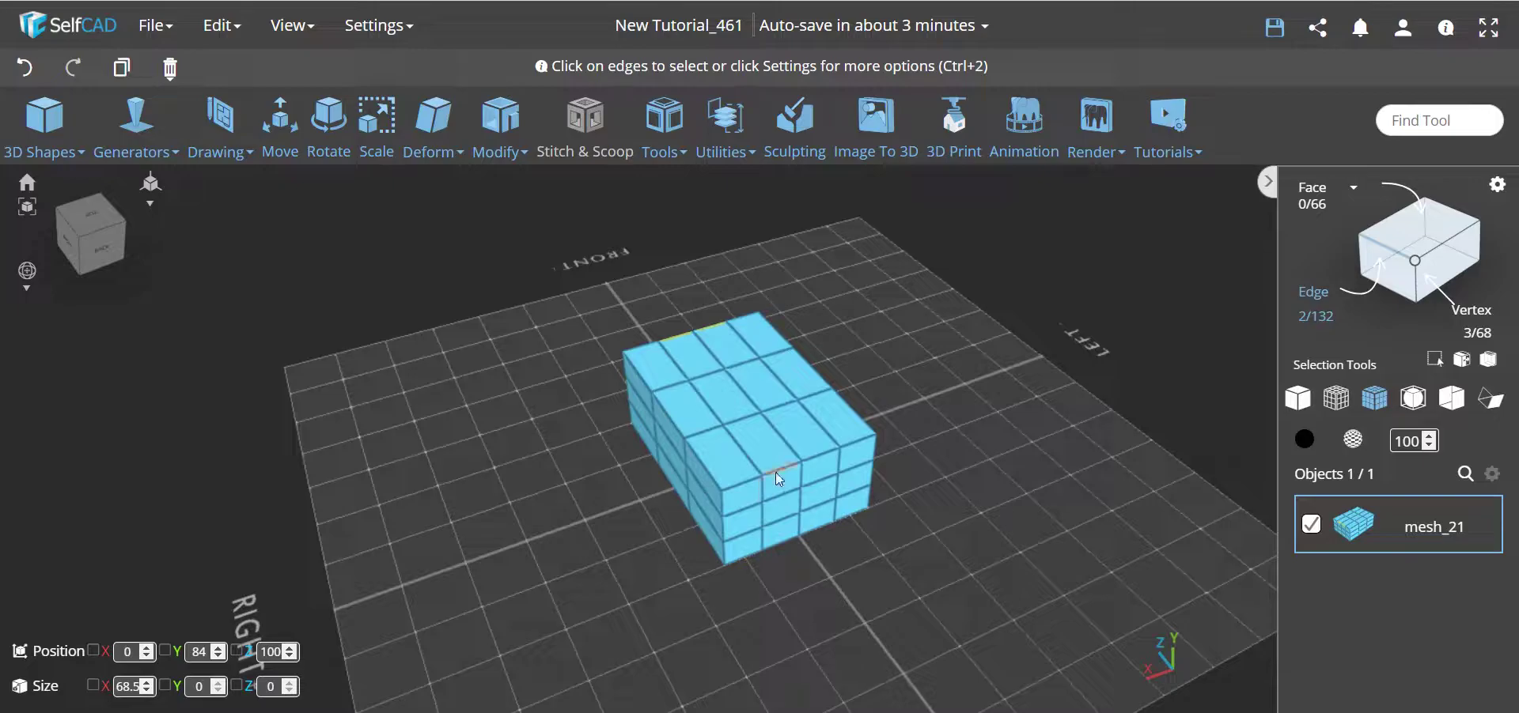
Finish selecting the two middle top edges at both ends of the box and scale them to 10 along Z.
click(823, 451)
right_drag(516, 458, 940, 448)
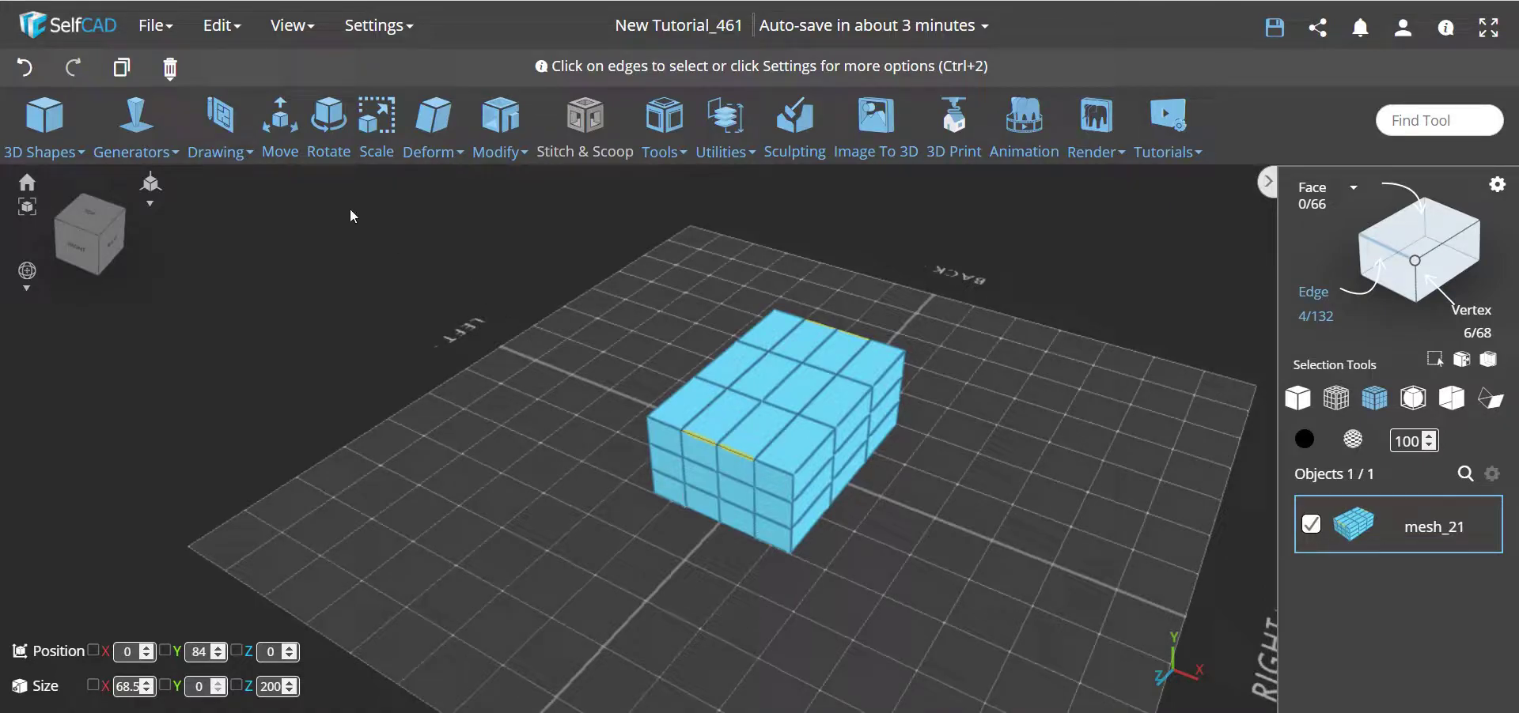
click(365, 146)
double_click(246, 229)
text(10)
key(Return)
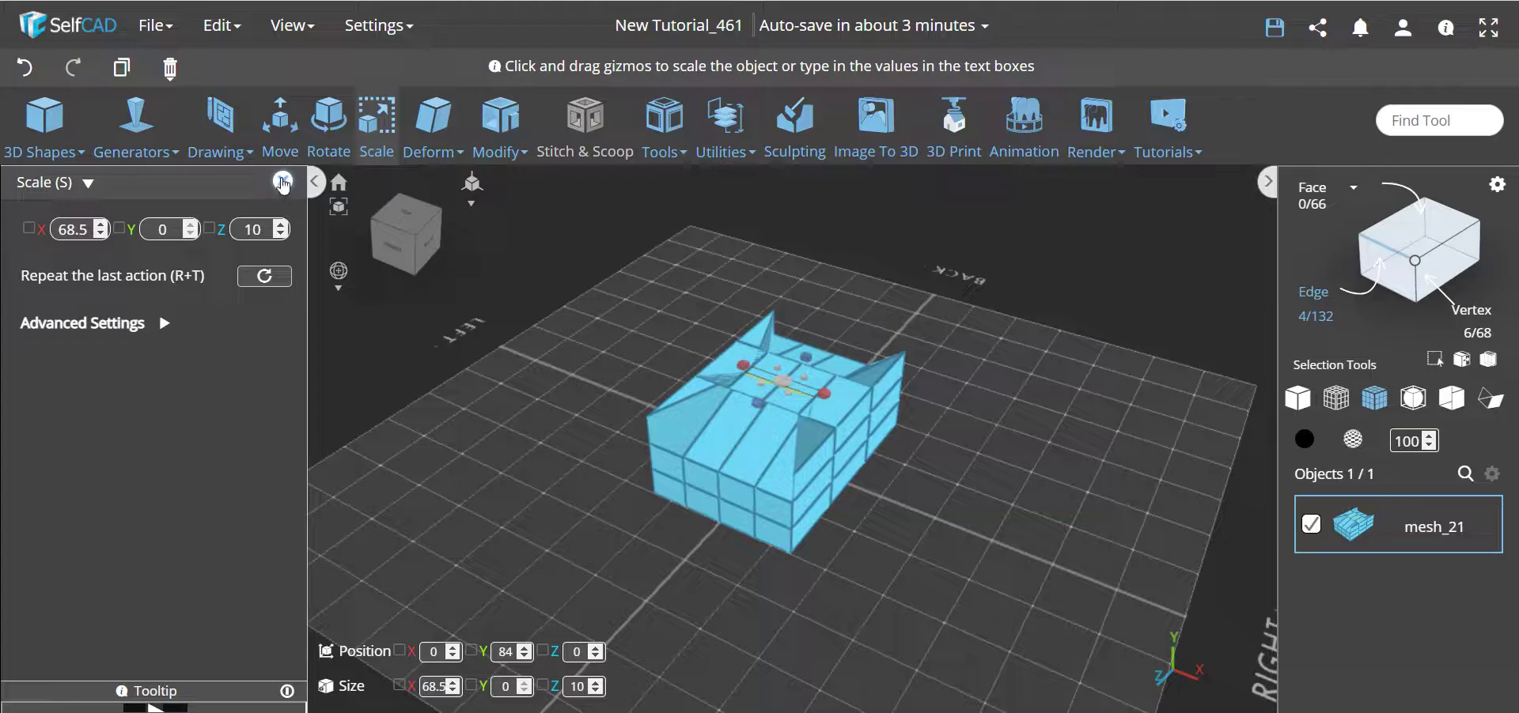
click(282, 181)
Turn on back face coloring and inspect the reversed faces on top of the box.
click(1490, 398)
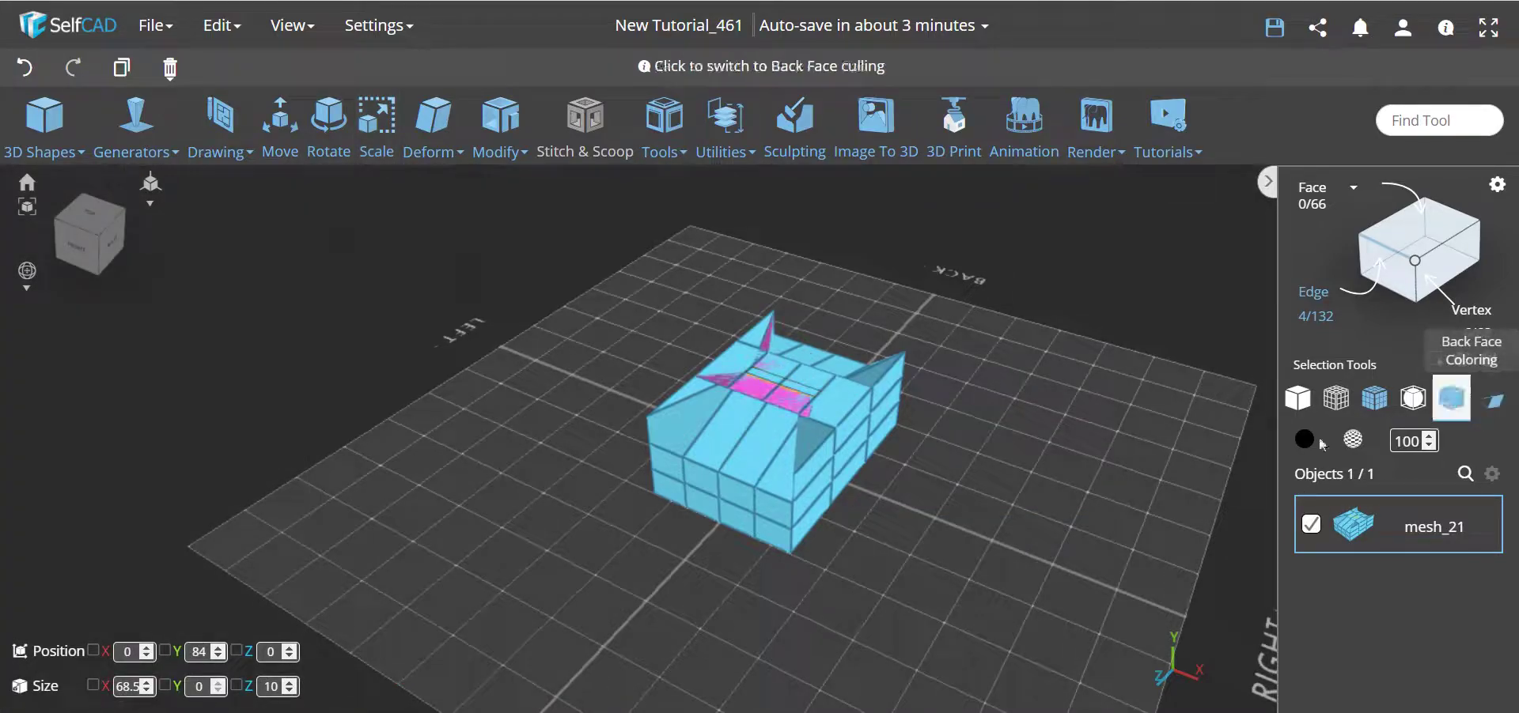
drag(819, 612, 721, 591)
scroll(761, 405, up, 5)
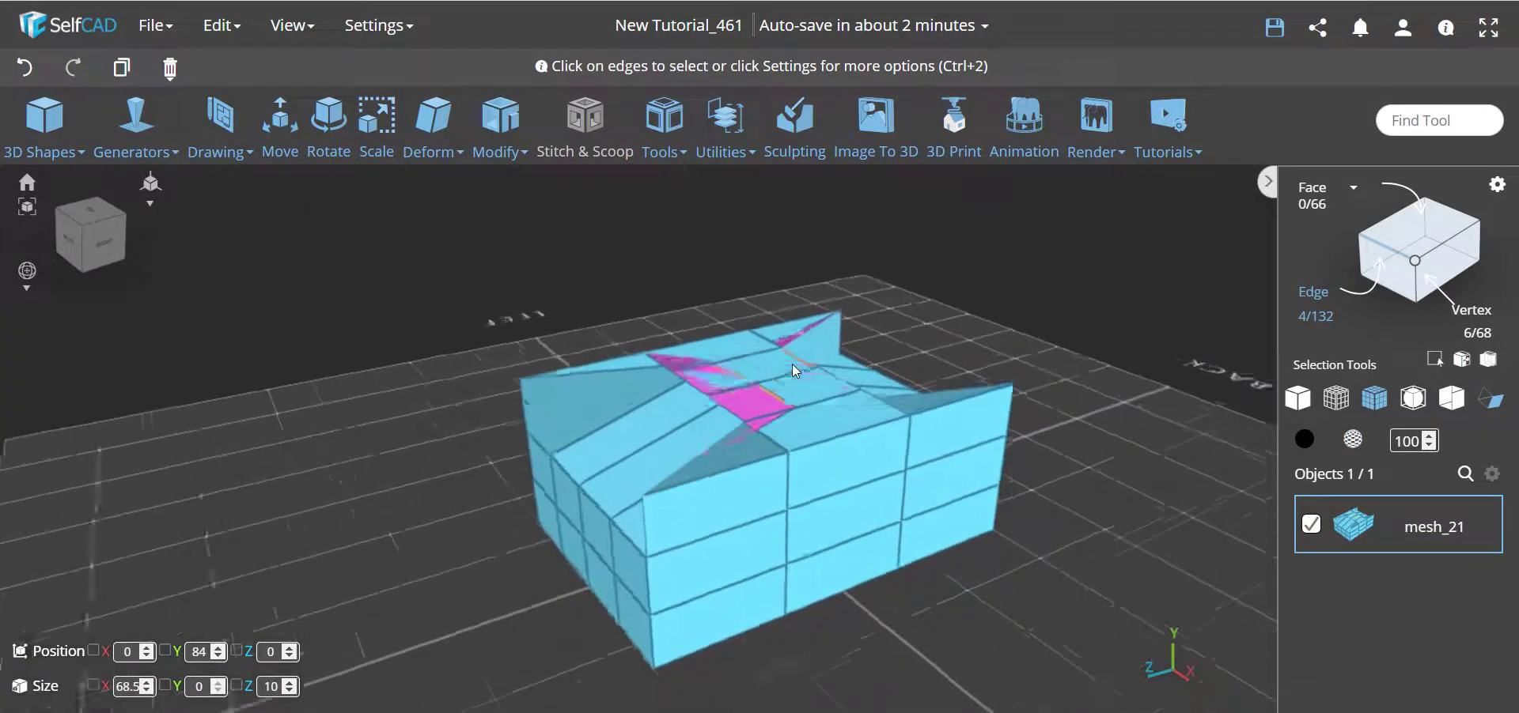
drag(314, 532, 767, 415)
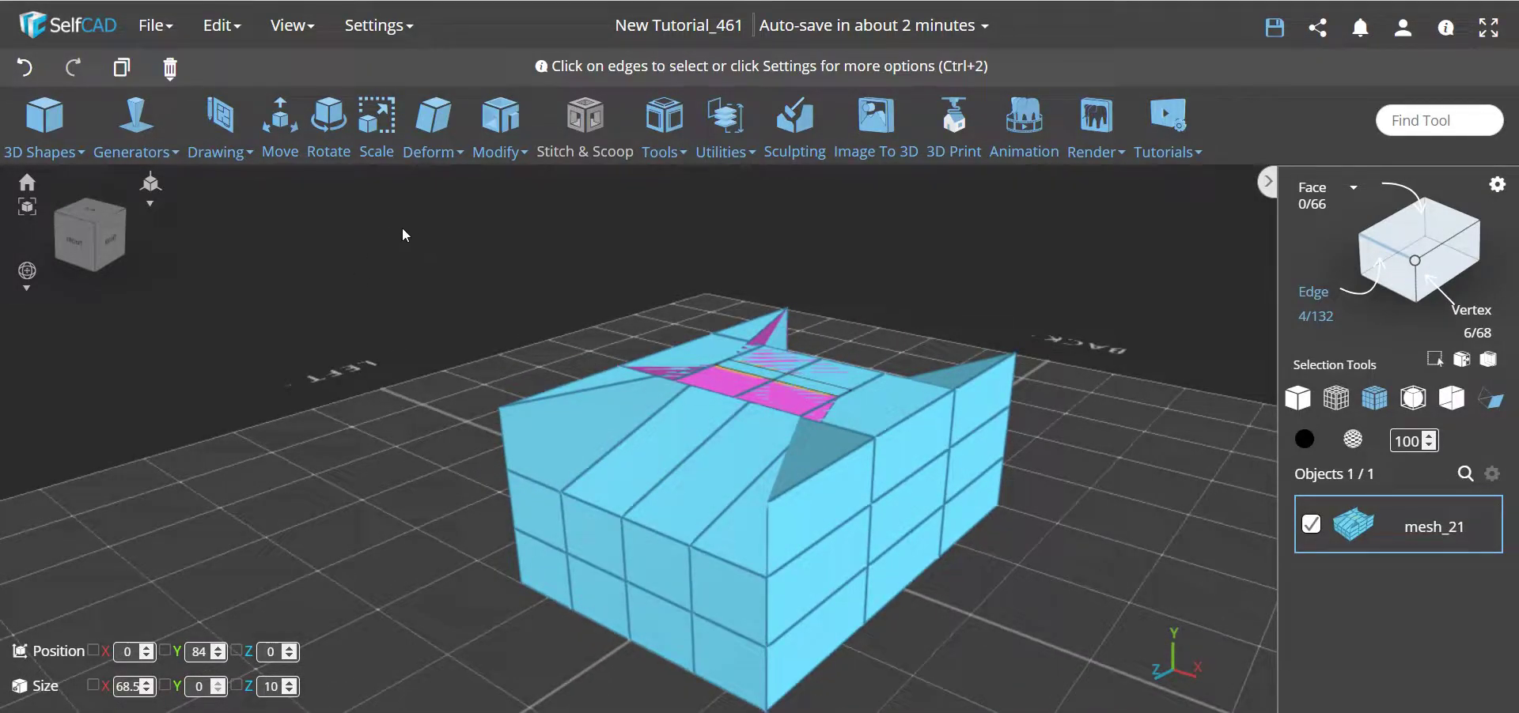
Move the selected top edges to Y position 80.
click(280, 125)
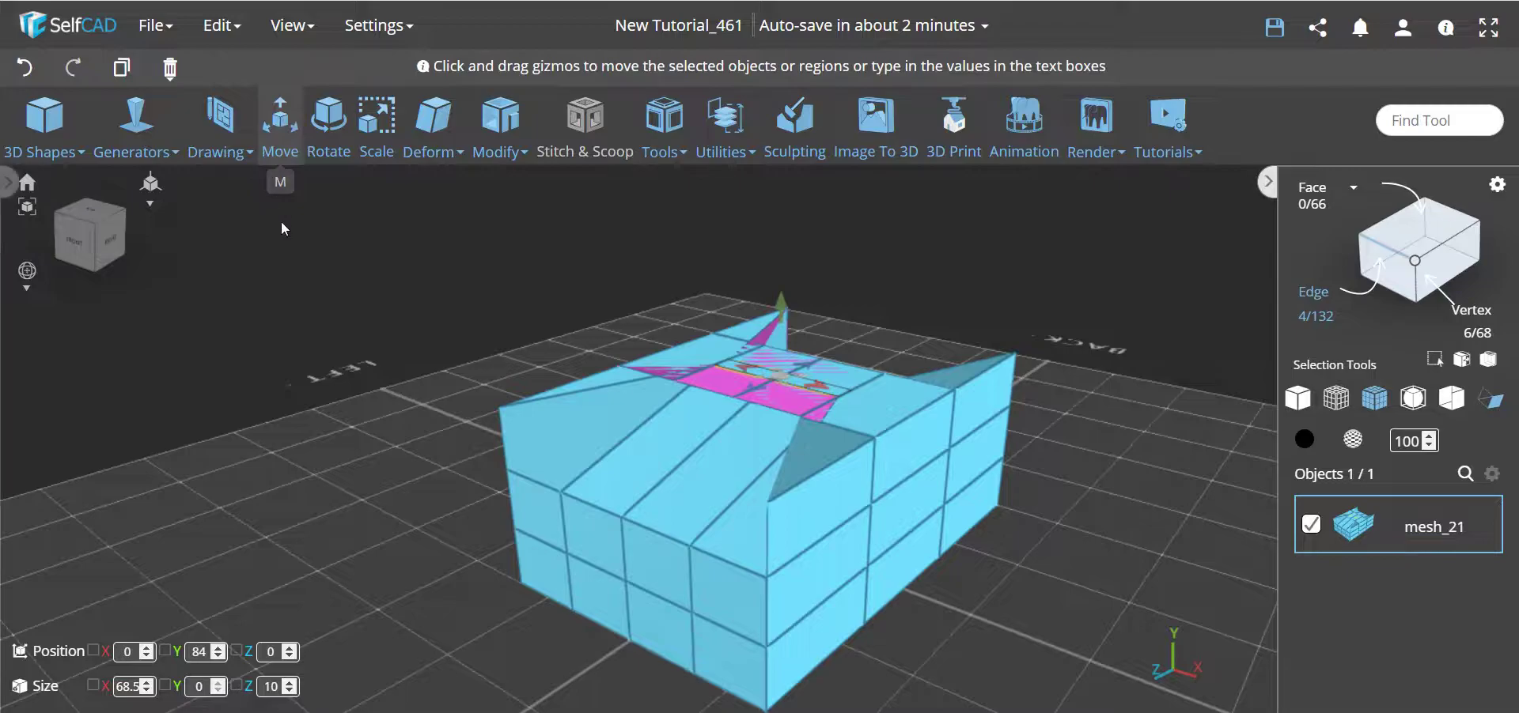
double_click(162, 292)
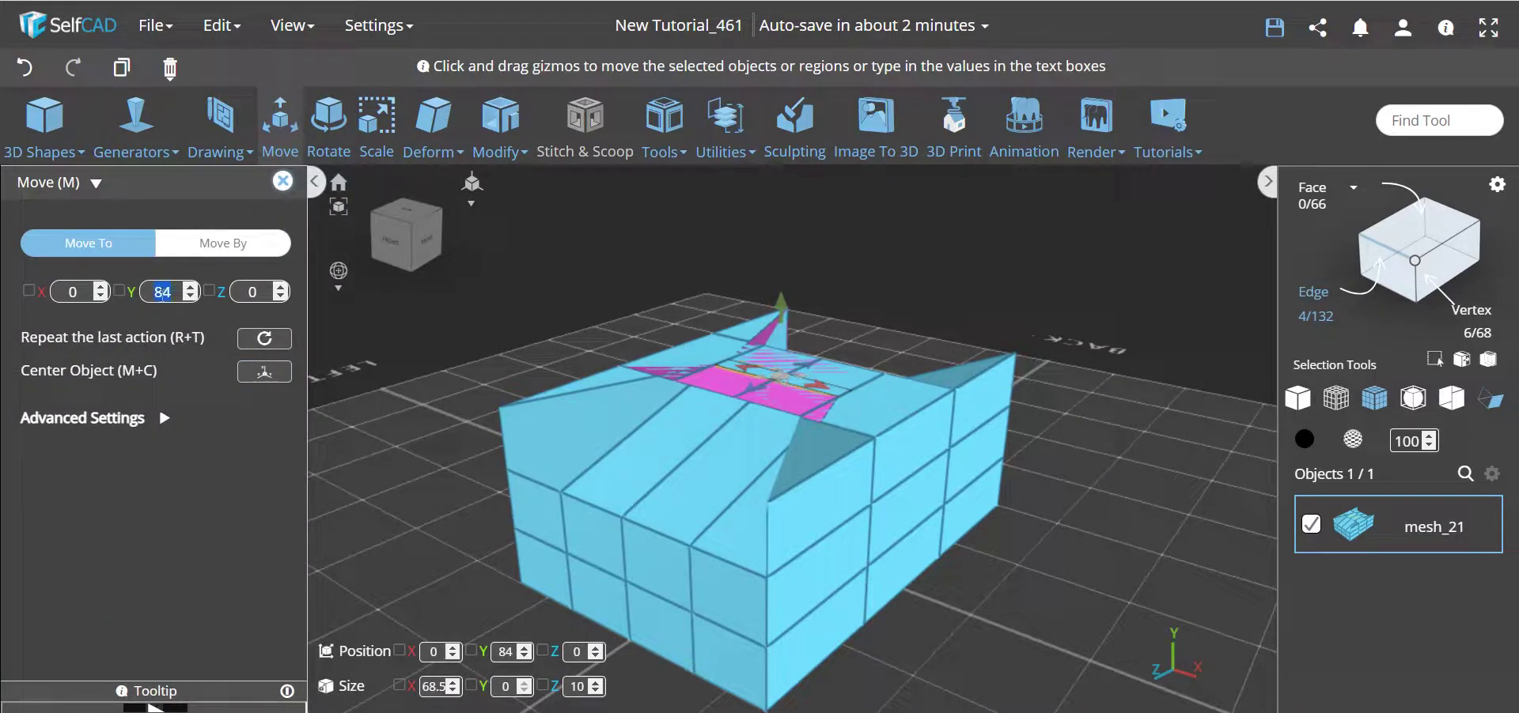
text(80)
key(Return)
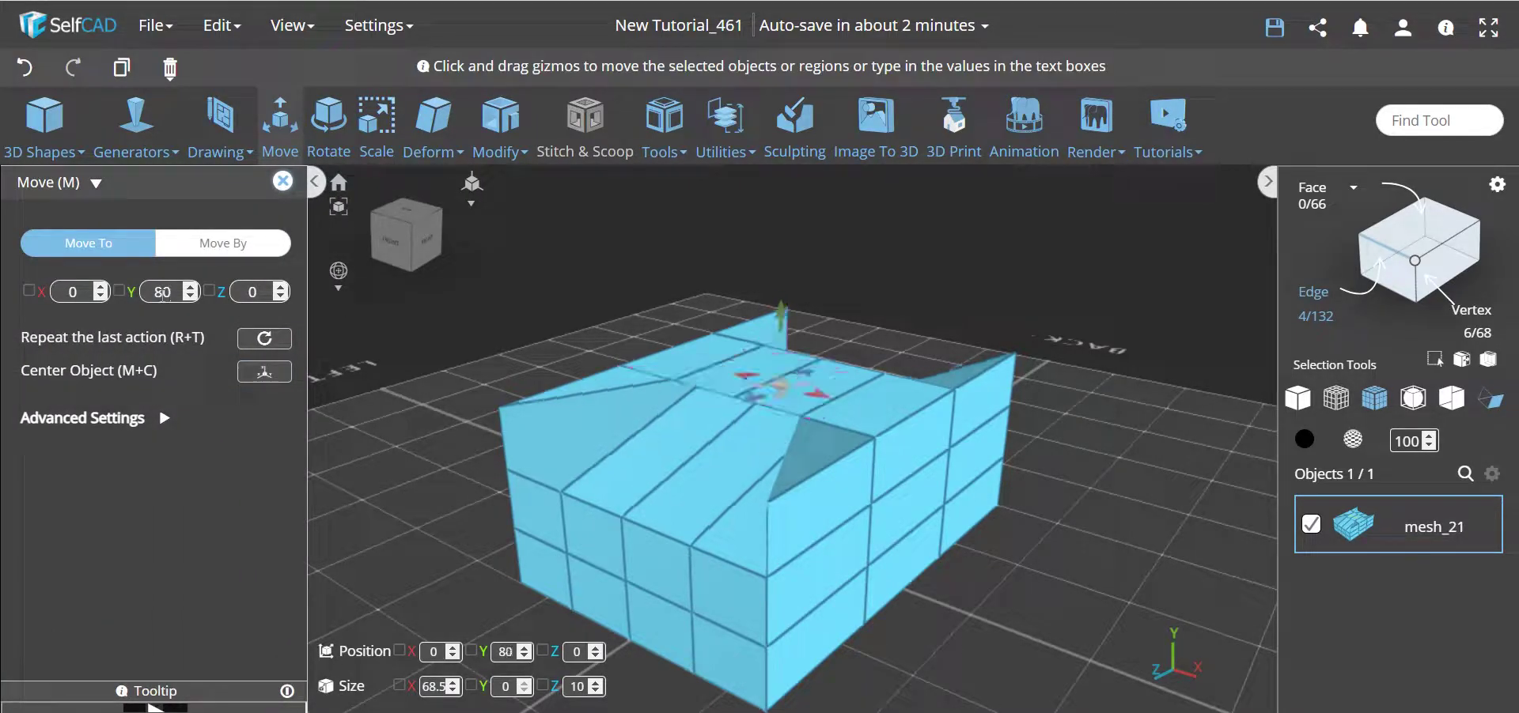
click(282, 181)
Select the whole mesh and examine the raised top corners and the sloped faces between them.
drag(314, 406, 306, 434)
drag(1007, 596, 473, 500)
click(425, 573)
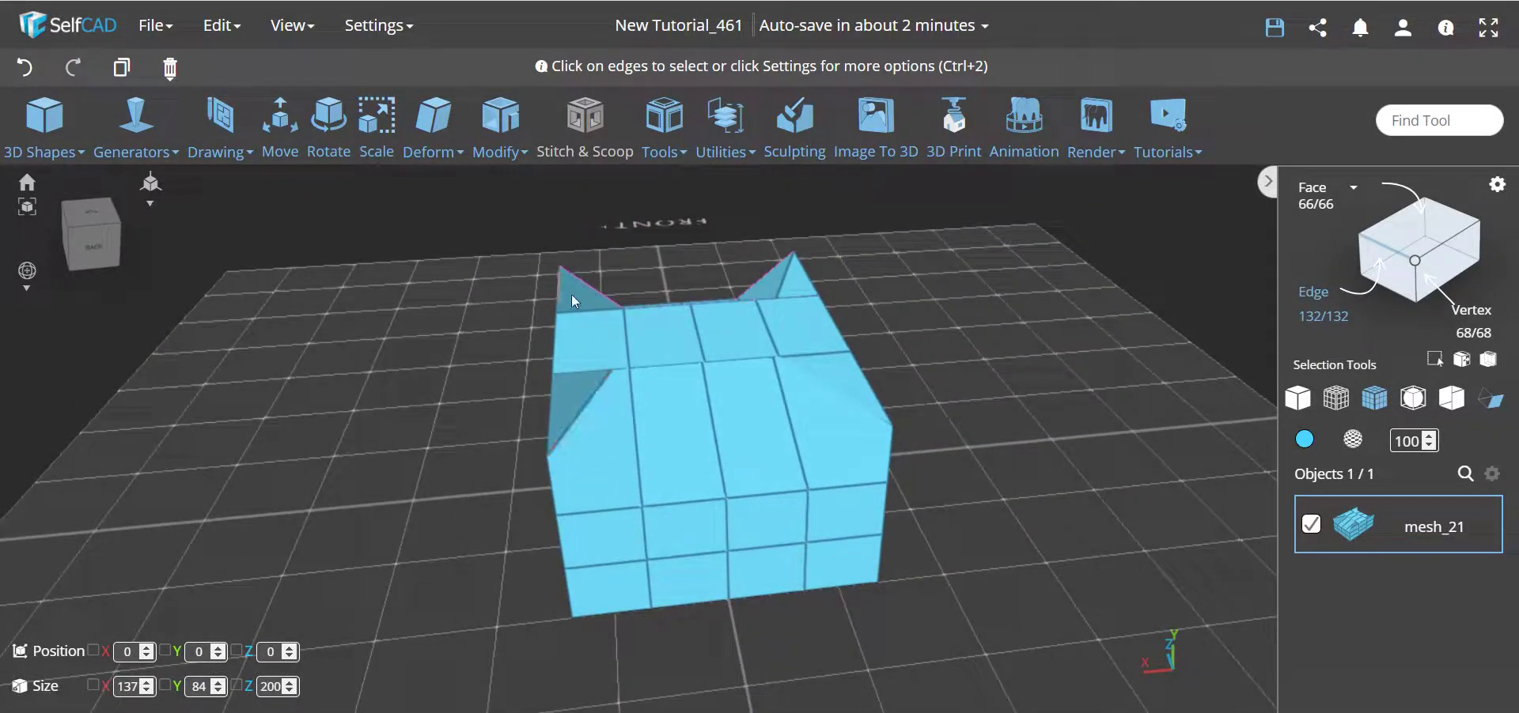
drag(462, 417, 413, 419)
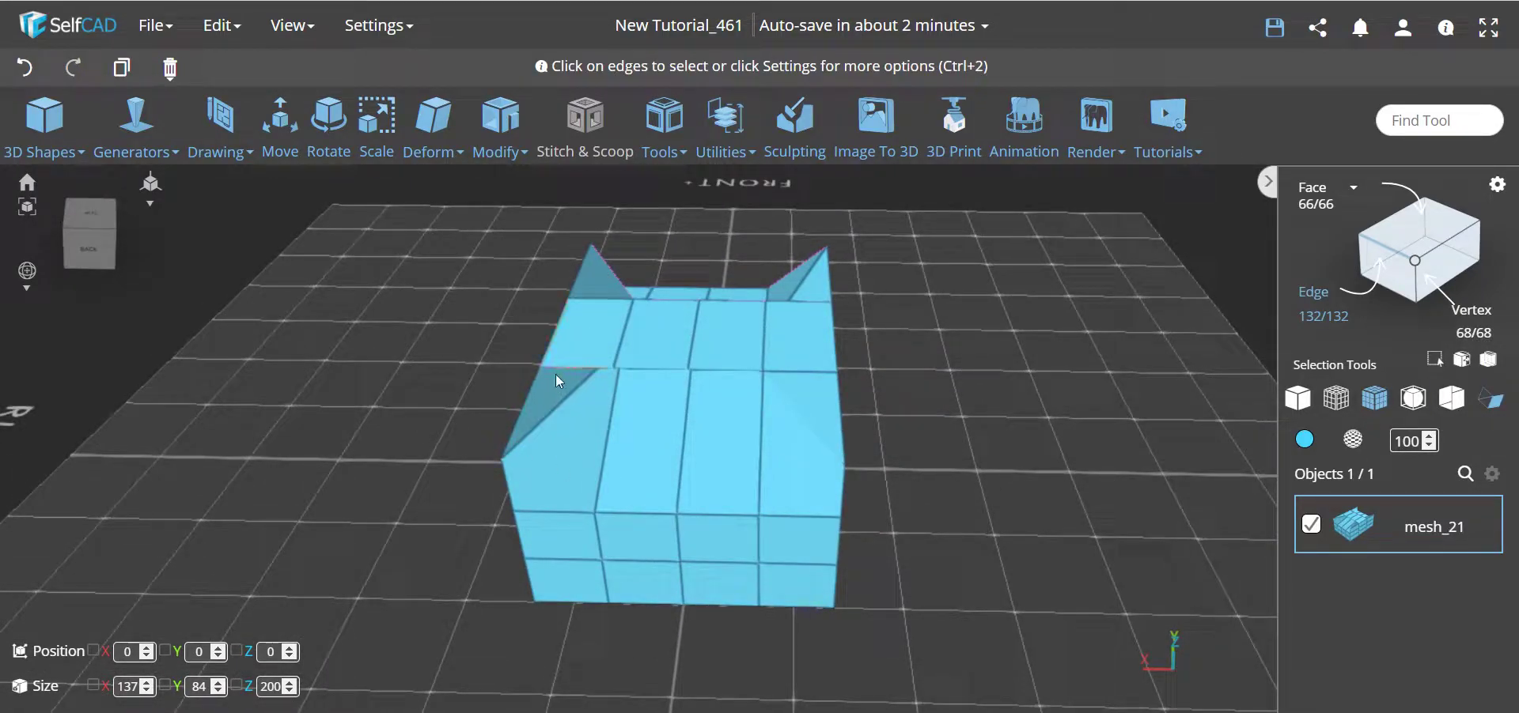
click(617, 307)
right_drag(539, 383, 400, 397)
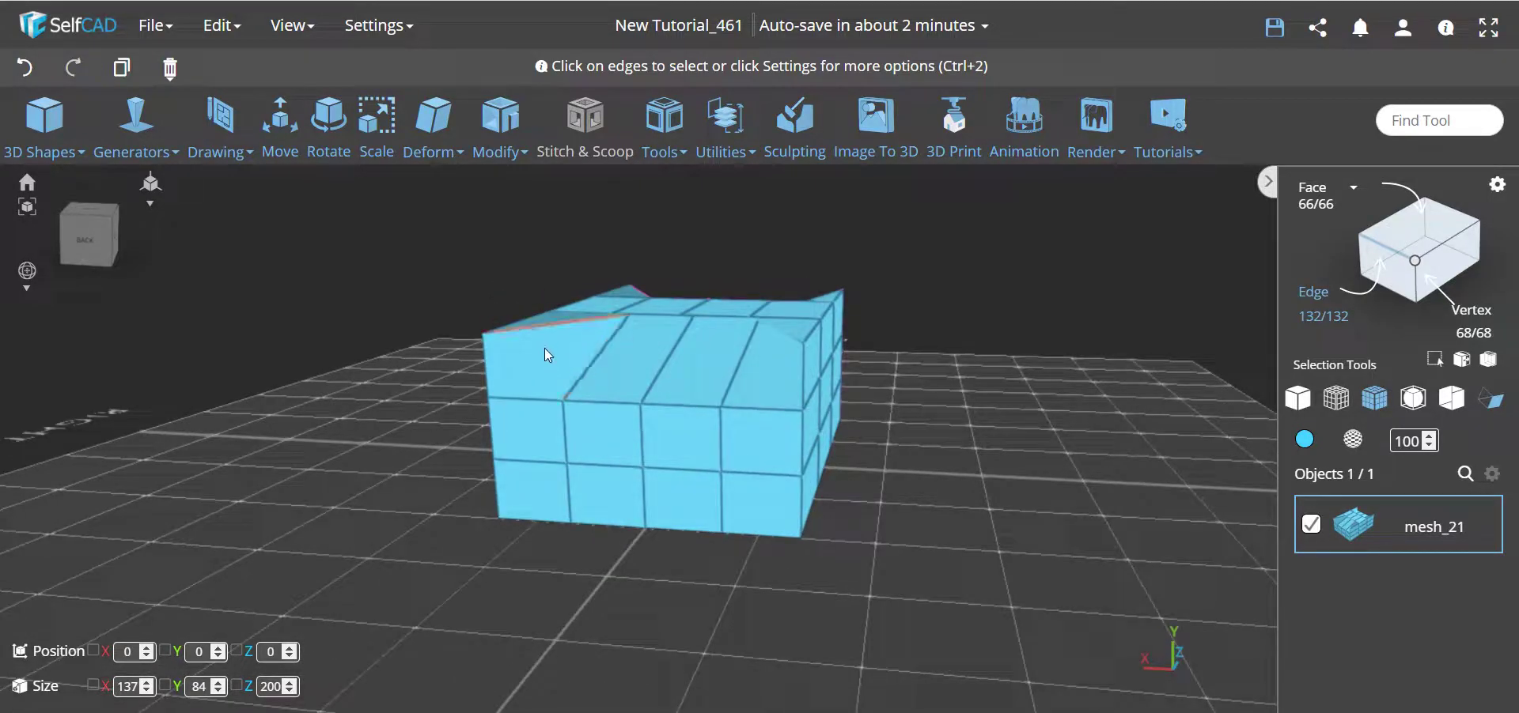
scroll(544, 348, up, 2)
right_drag(847, 460, 928, 457)
right_drag(655, 351, 391, 374)
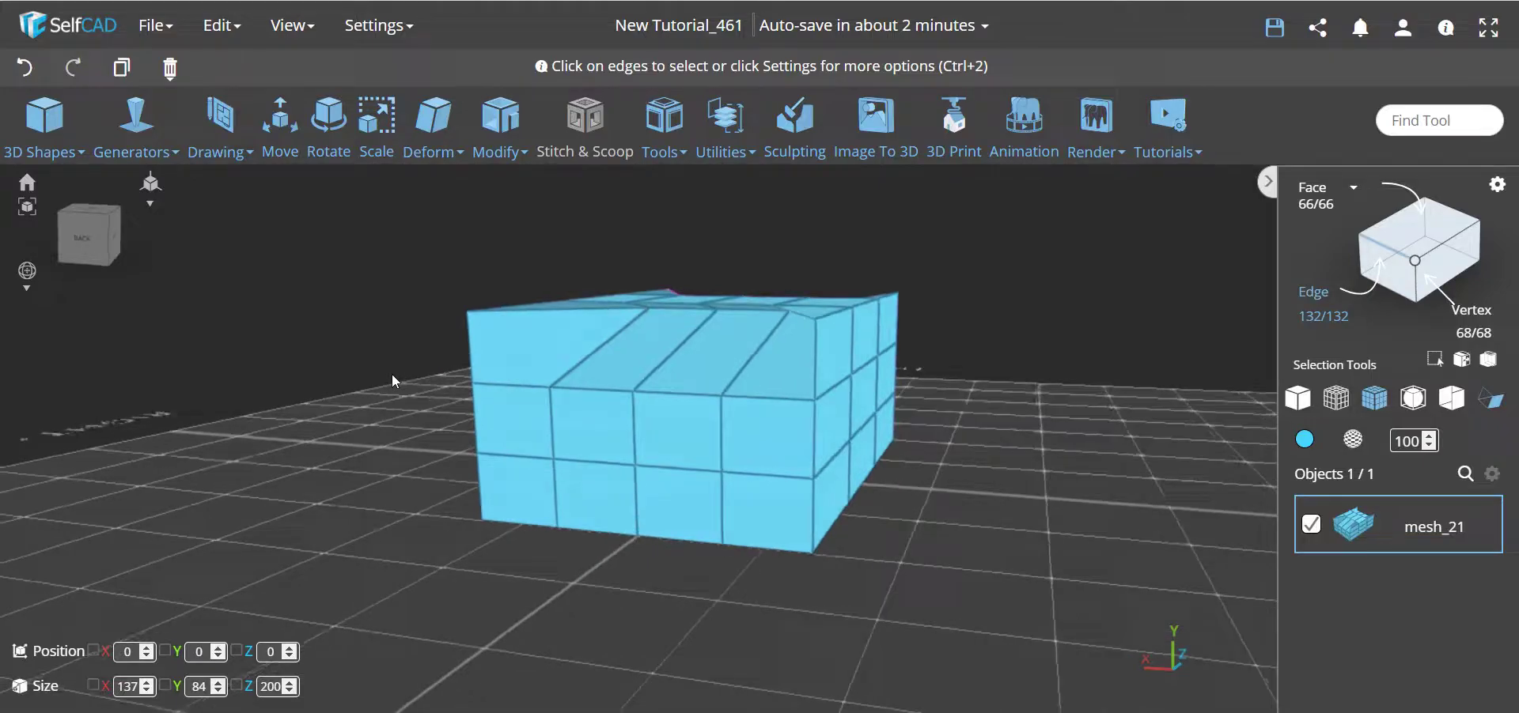
Try to draw diagonal edges with Edit Details across the two outer sloped corner faces on the back side.
click(499, 131)
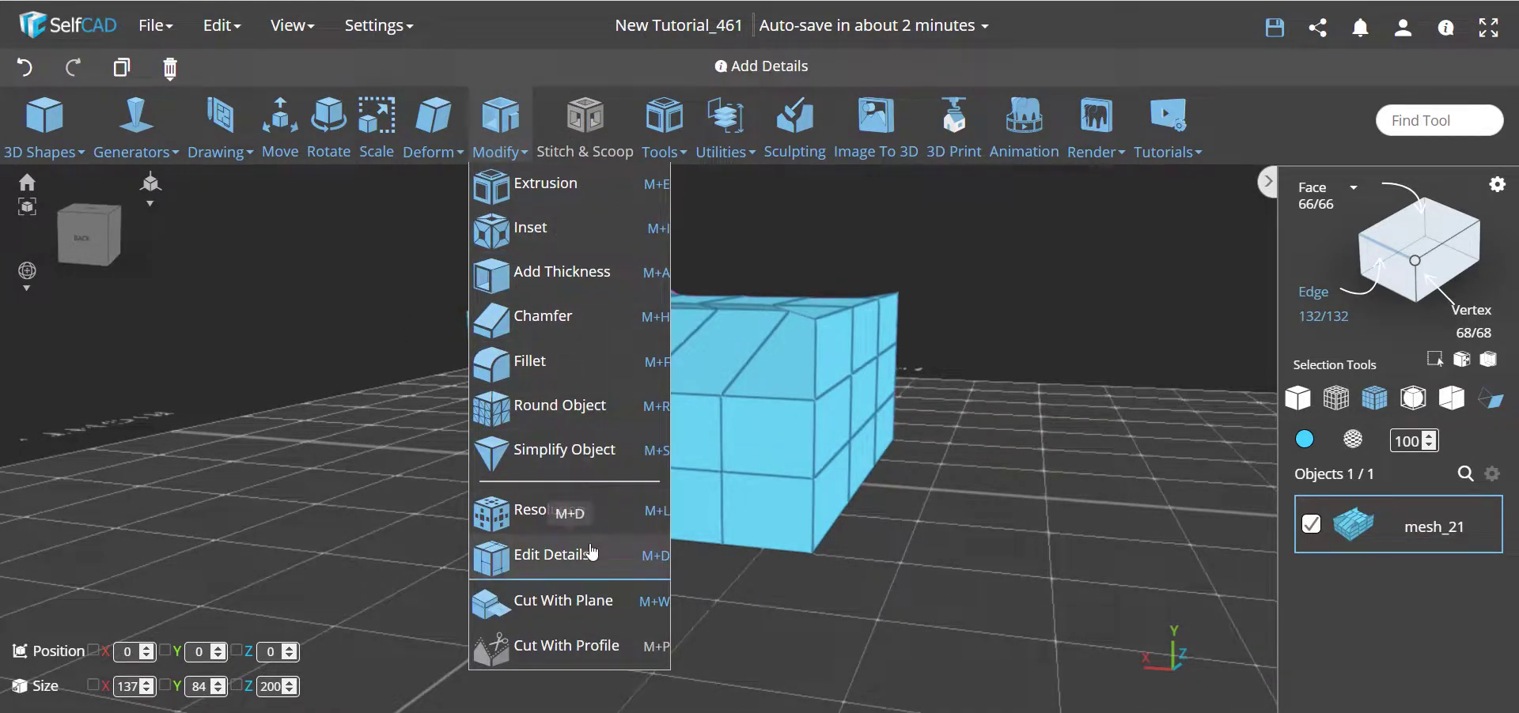
click(502, 554)
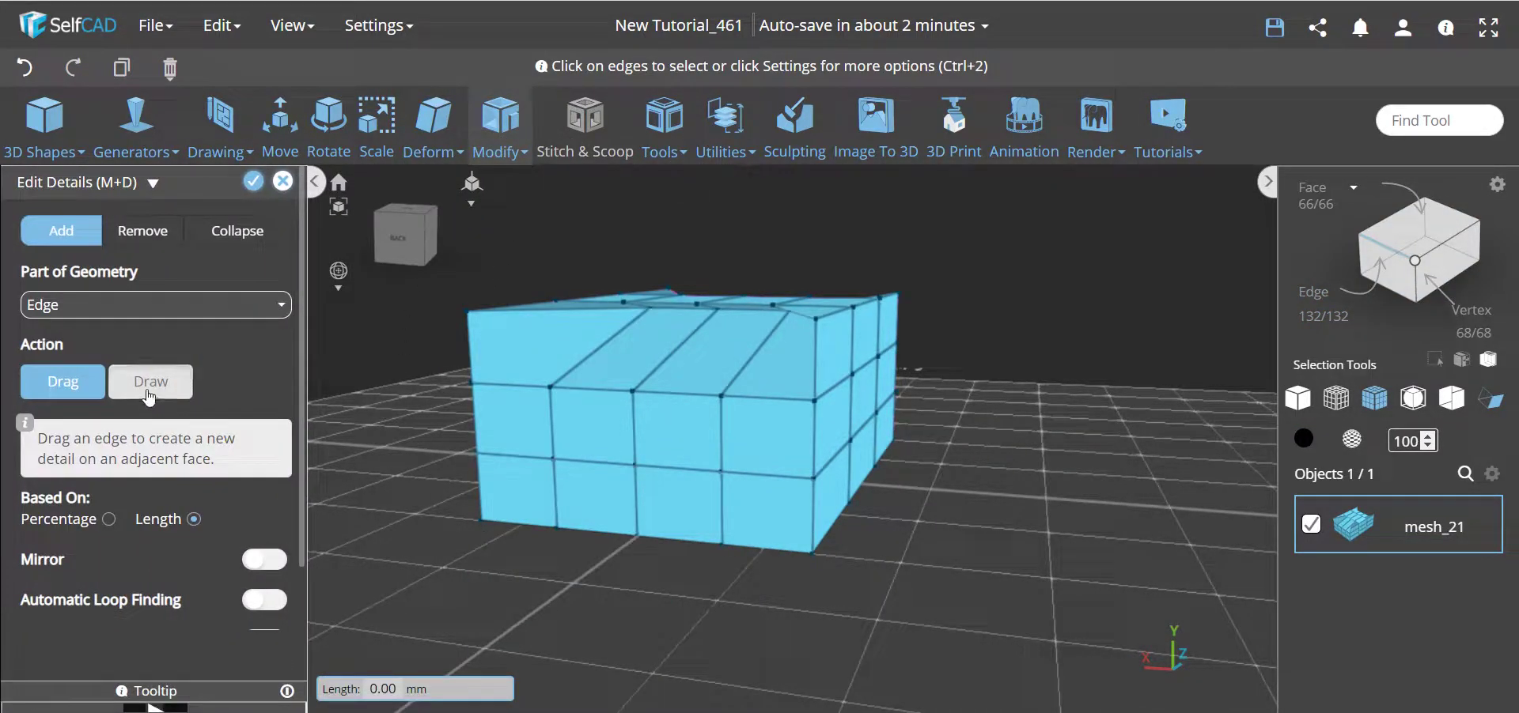
click(149, 384)
click(473, 383)
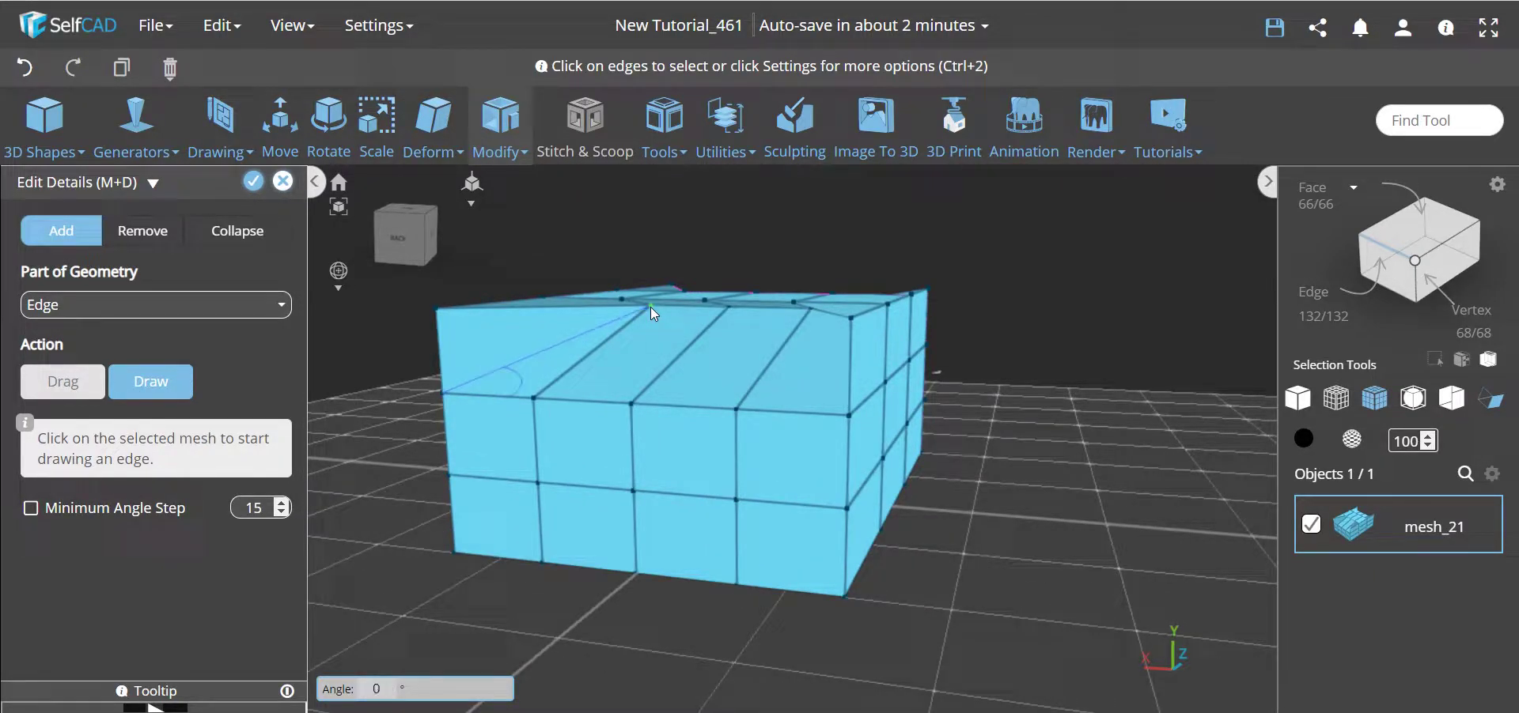
click(650, 306)
drag(444, 589, 610, 366)
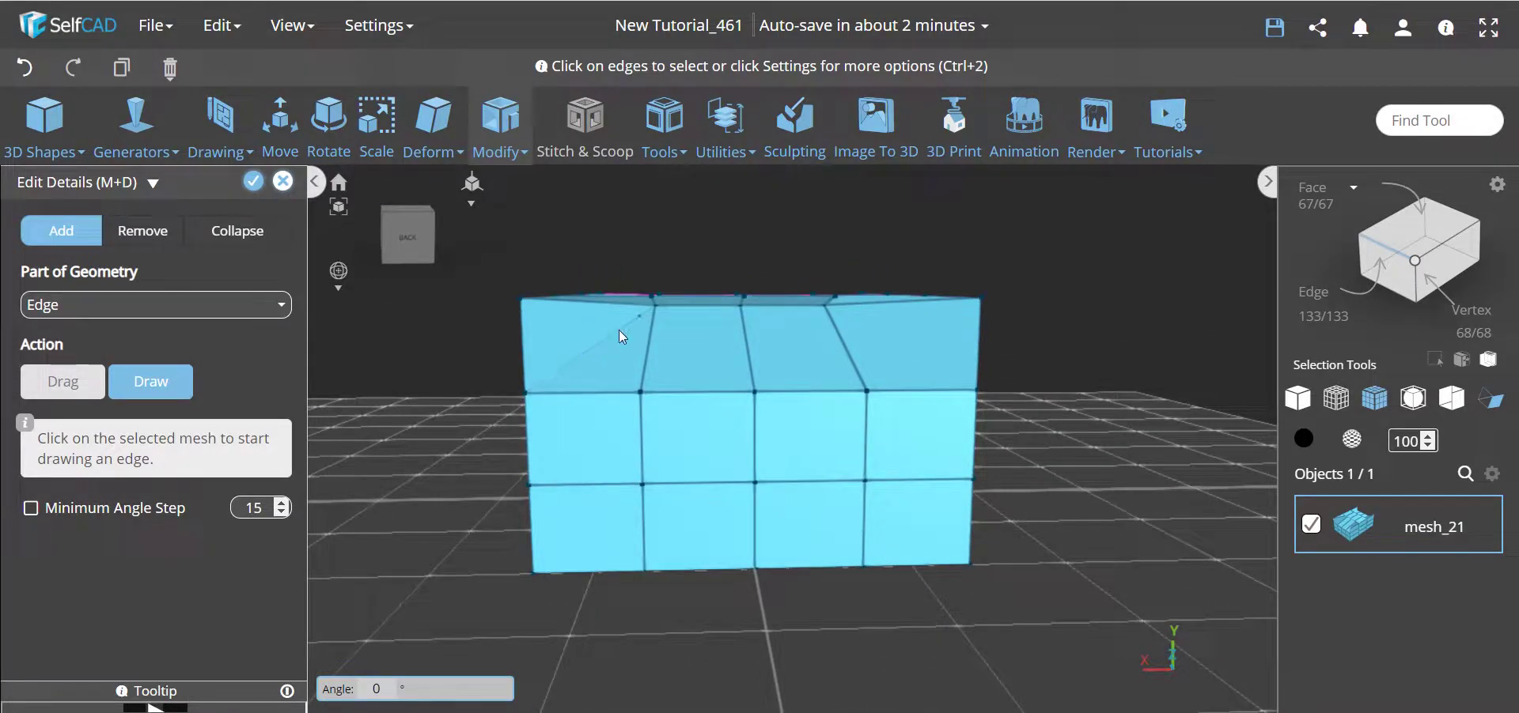
drag(445, 446, 449, 435)
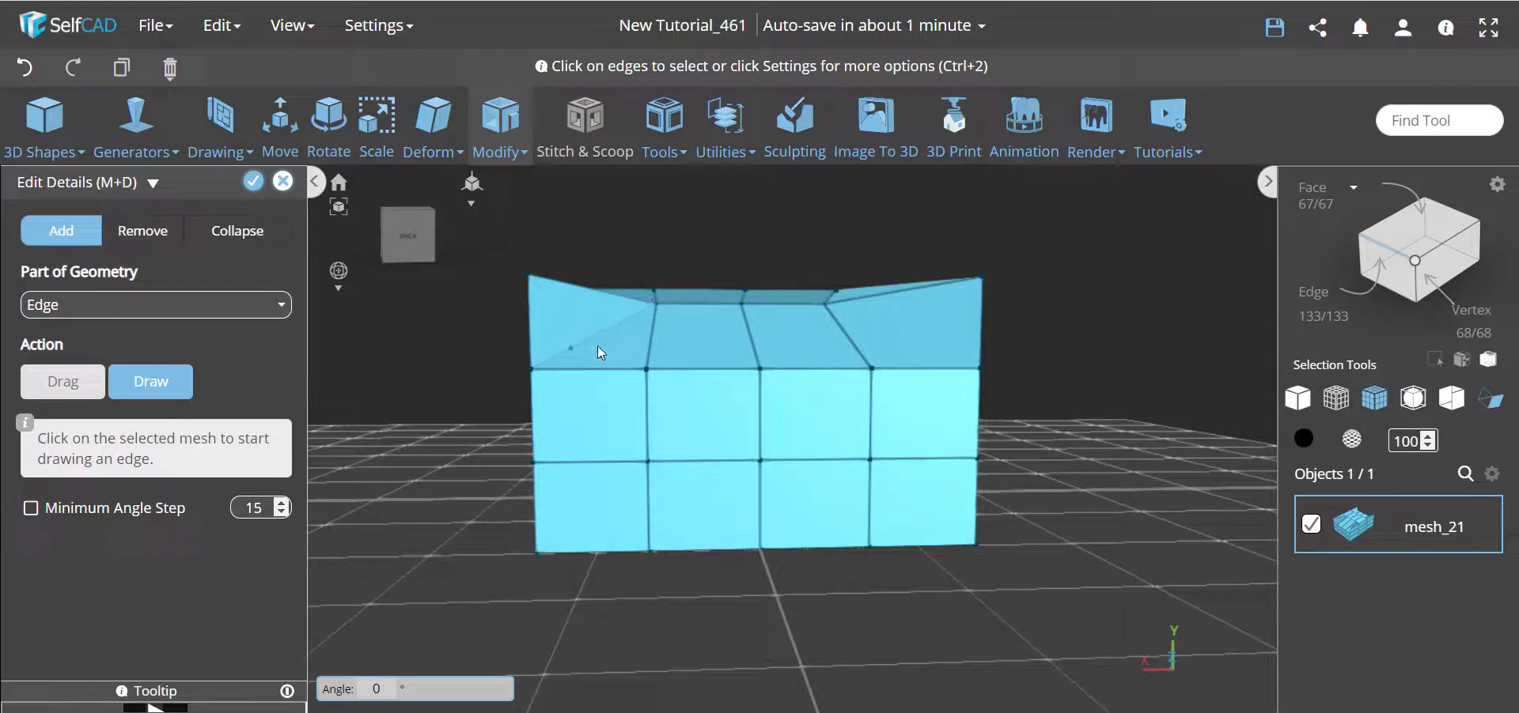
click(824, 304)
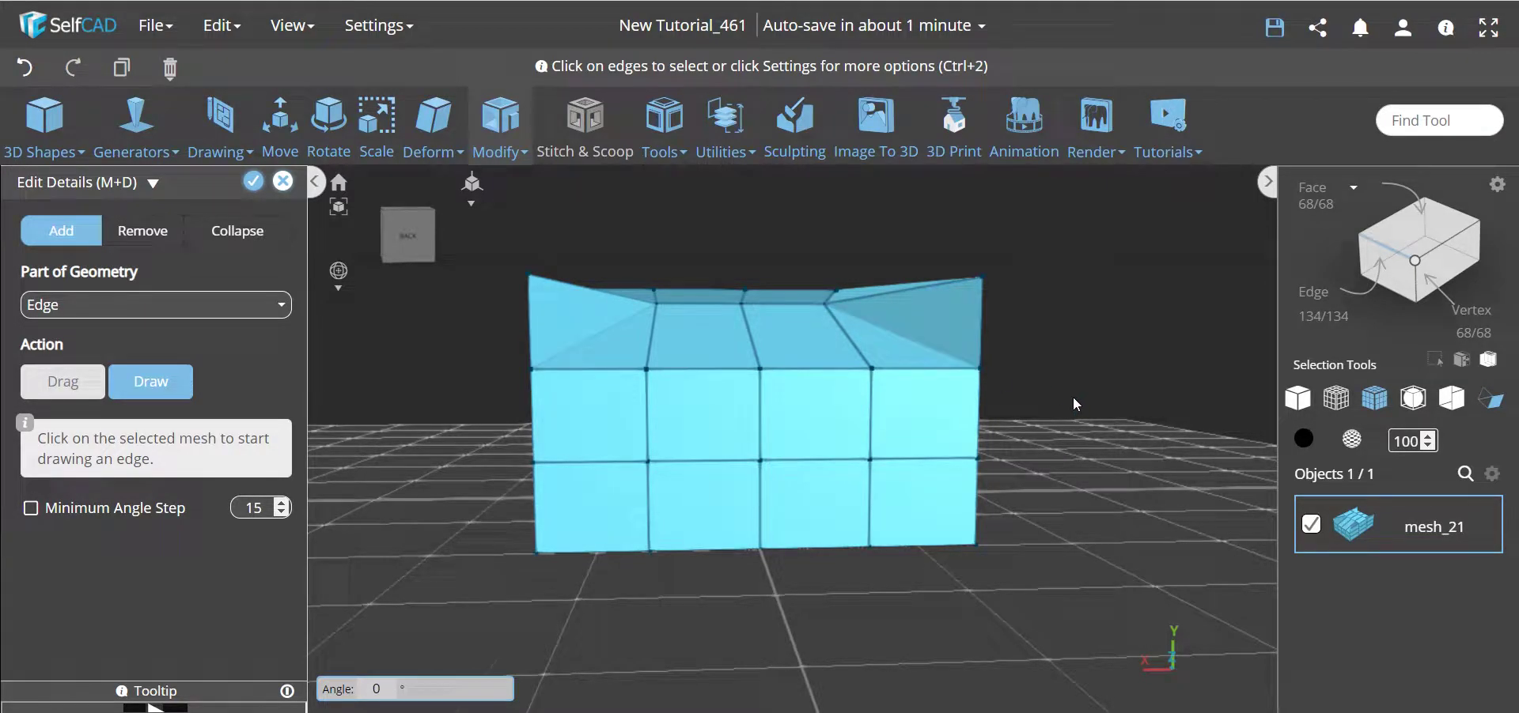
Examine the split corner faces of the mesh from the back, above and the side.
right_drag(1072, 397, 1005, 402)
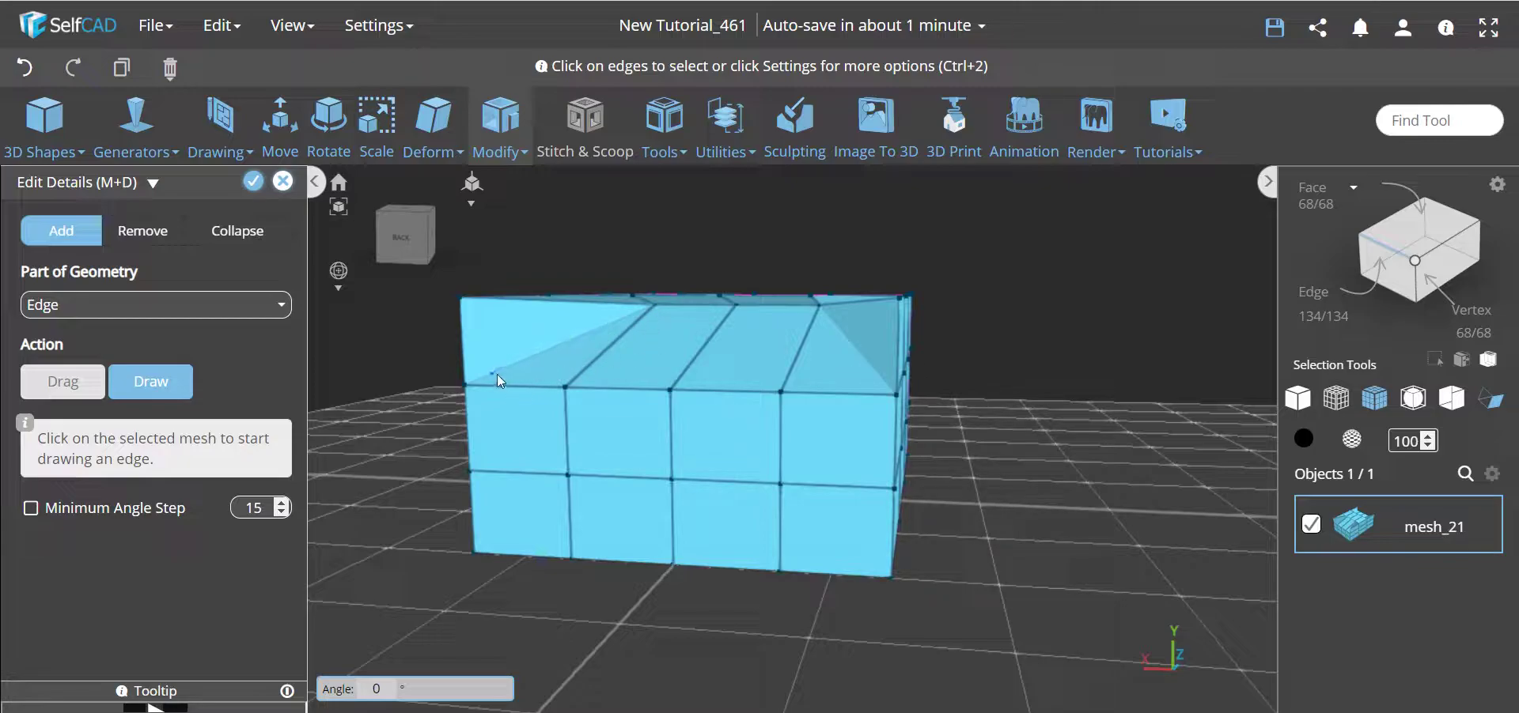
right_drag(413, 406, 462, 460)
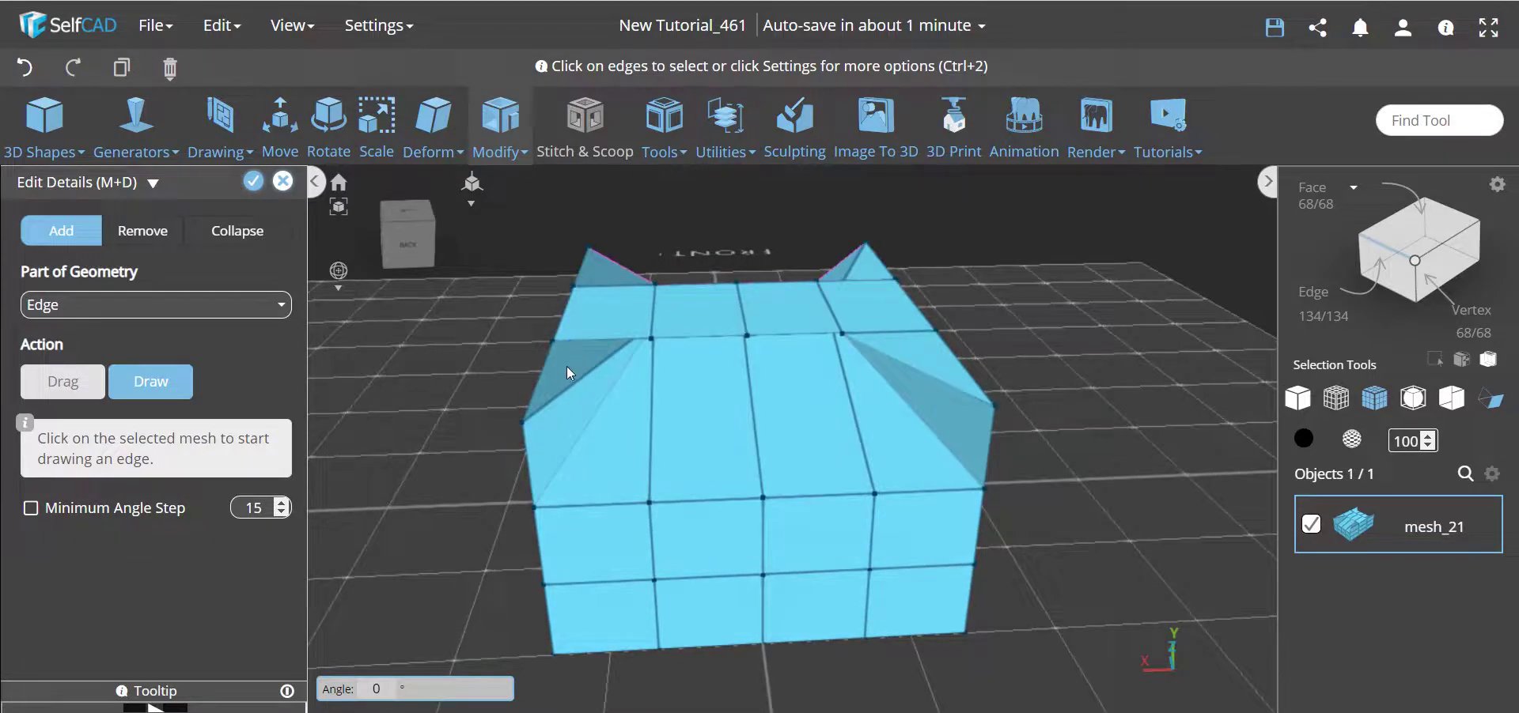
right_drag(895, 415, 1097, 378)
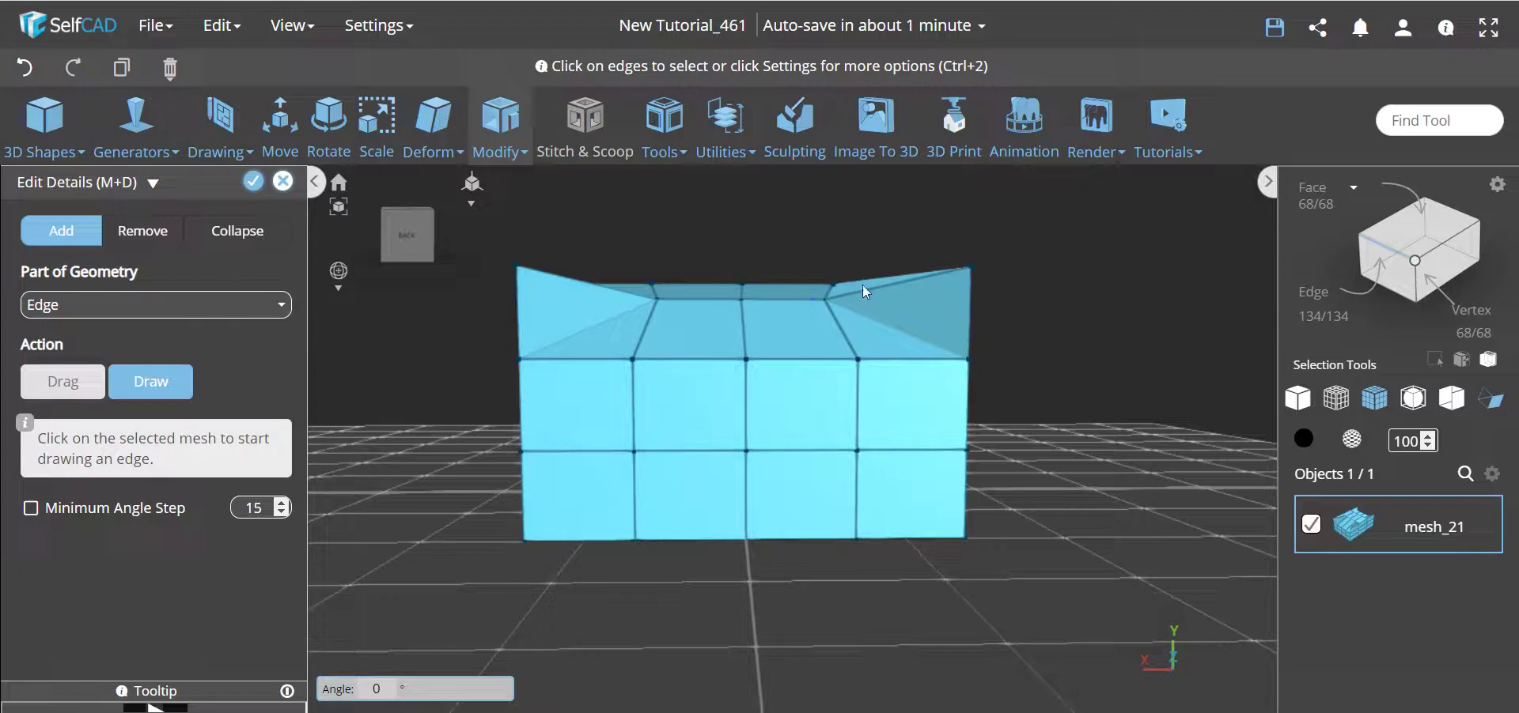
right_drag(1031, 292, 964, 346)
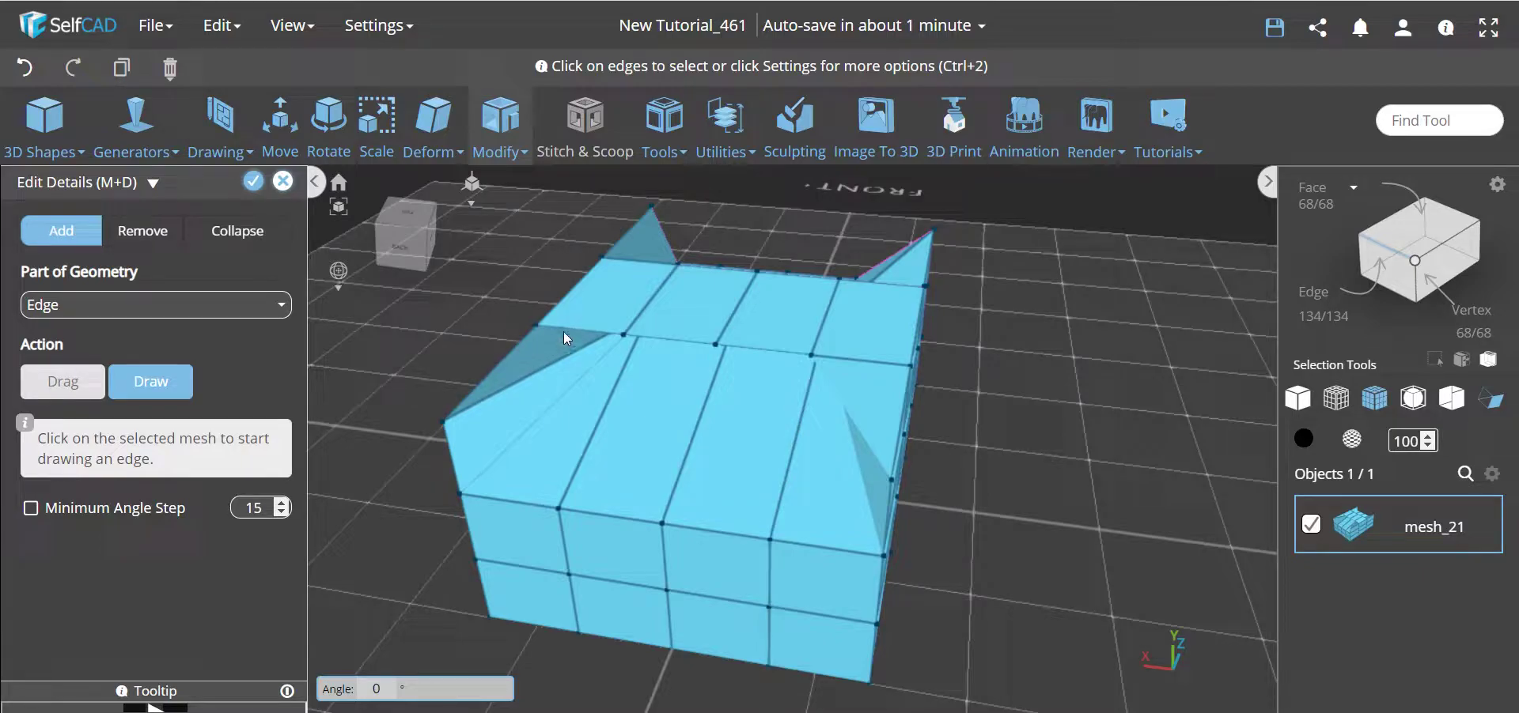
right_drag(421, 393, 606, 365)
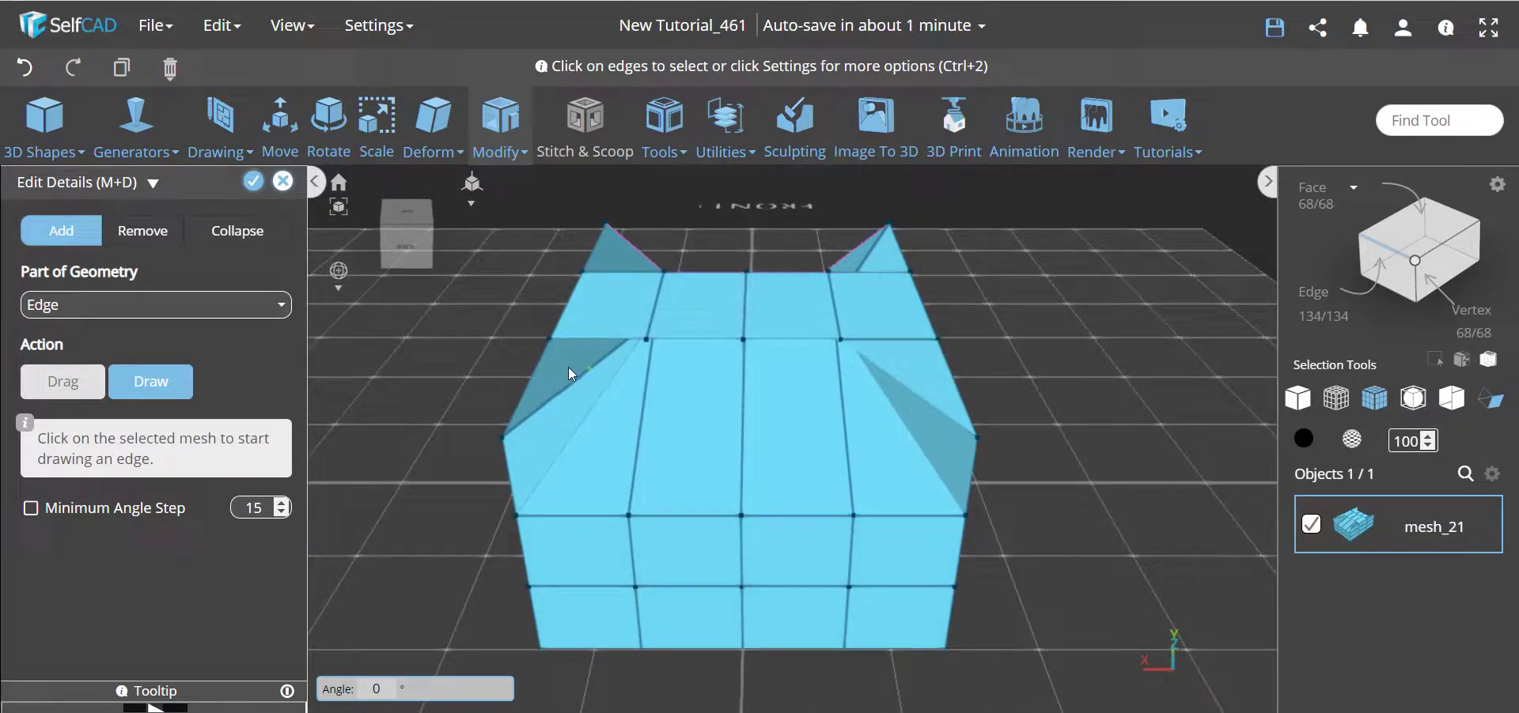
mouse_move(548, 371)
right_down()
mouse_move(482, 351)
mouse_move(483, 336)
mouse_move(477, 354)
mouse_move(493, 342)
mouse_move(536, 386)
right_up()
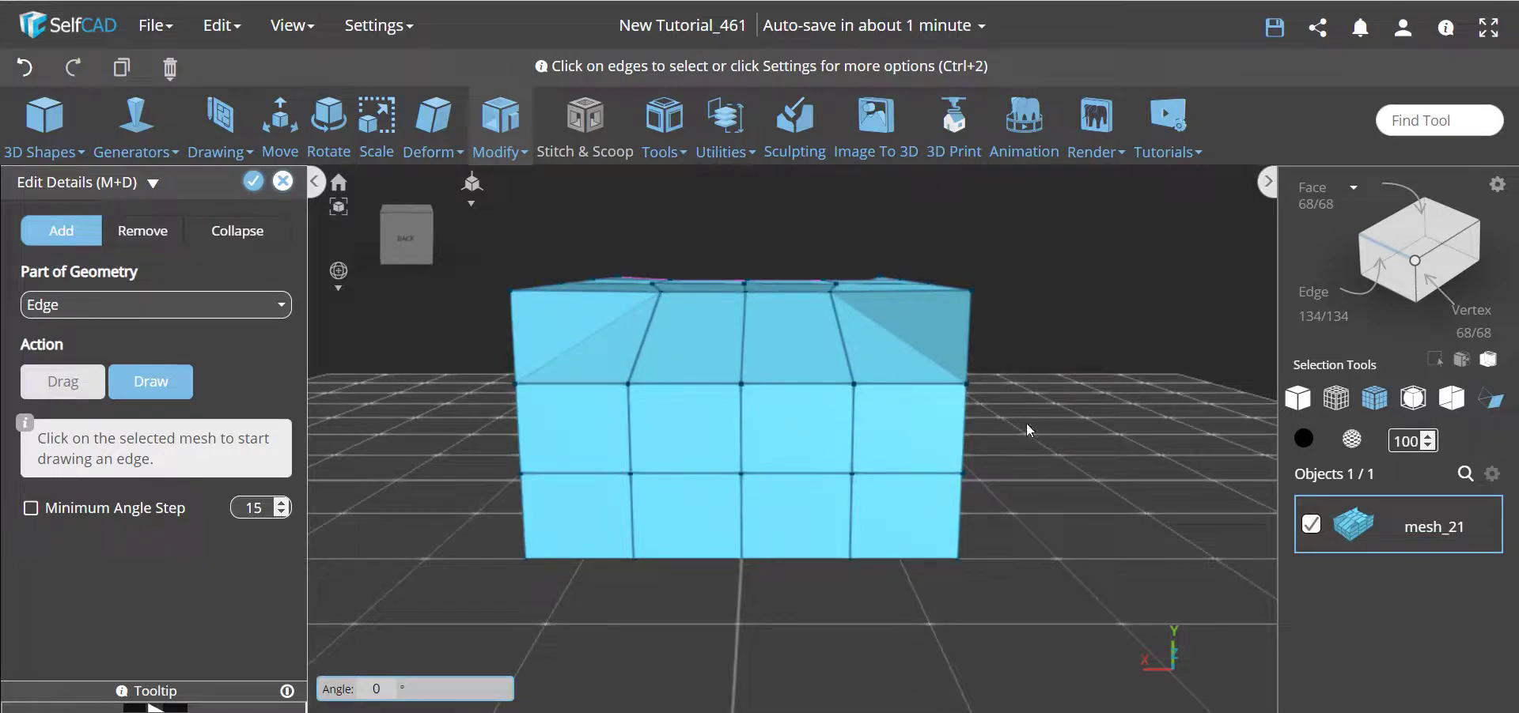
right_drag(1101, 444, 548, 324)
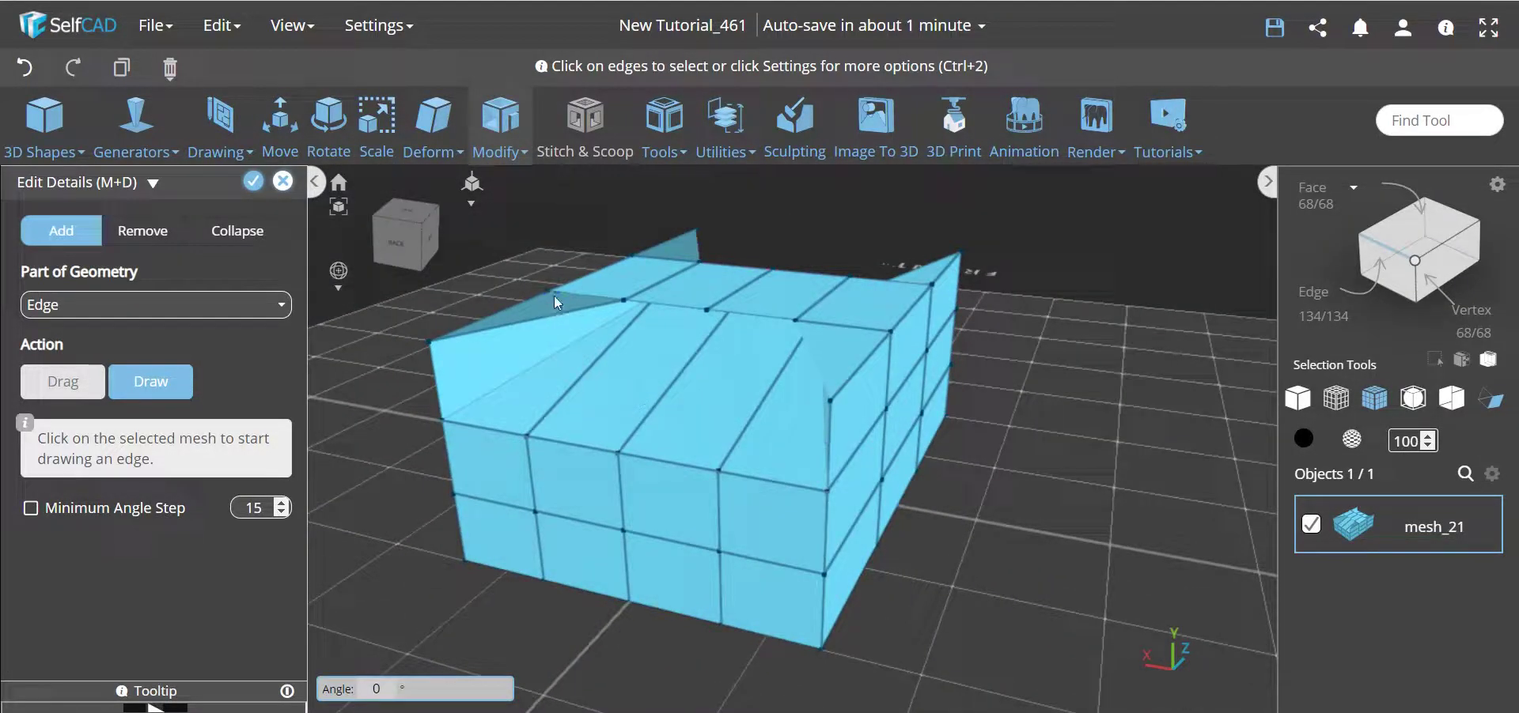
Cancel the drawn diagonal edges and undo the moving and scaling of the top edges.
click(283, 181)
click(752, 414)
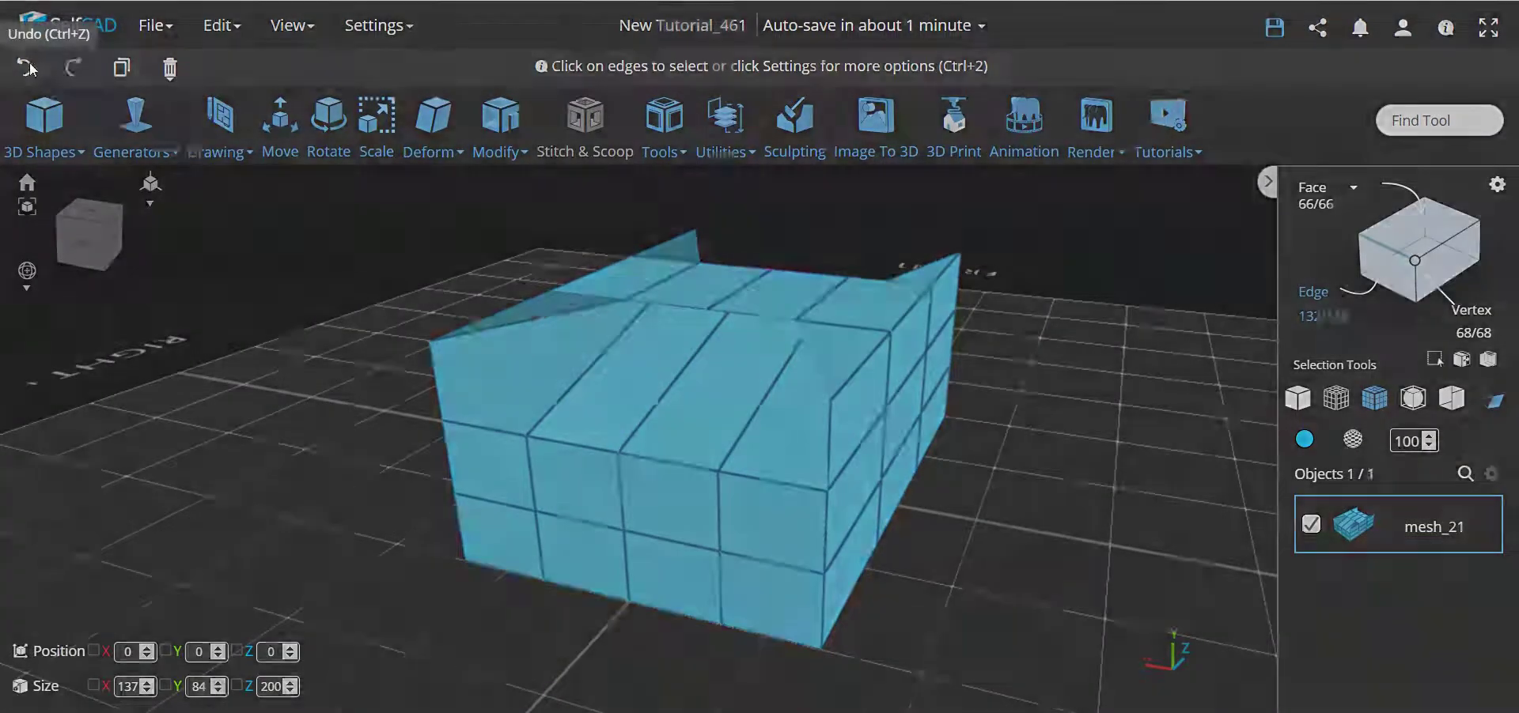
click(24, 68)
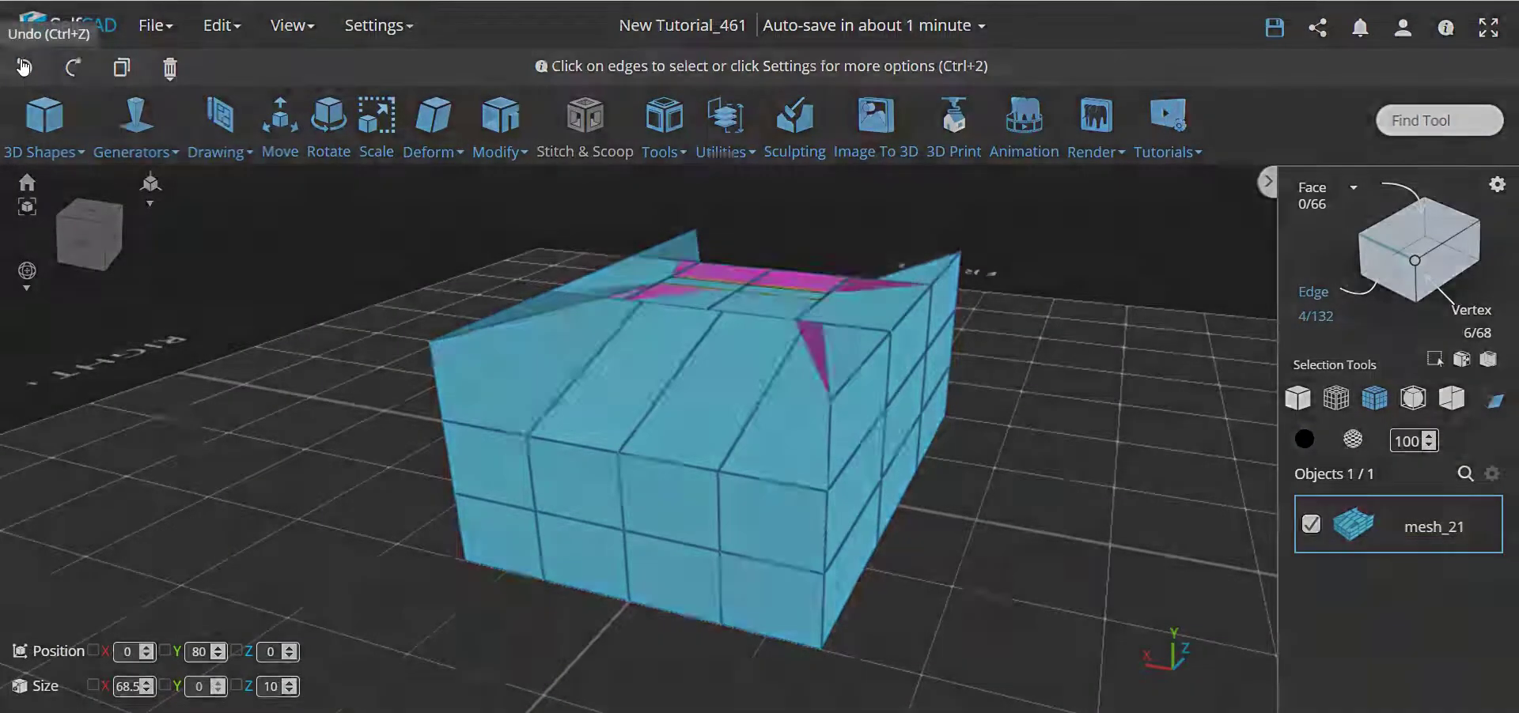
click(327, 456)
drag(328, 456, 395, 479)
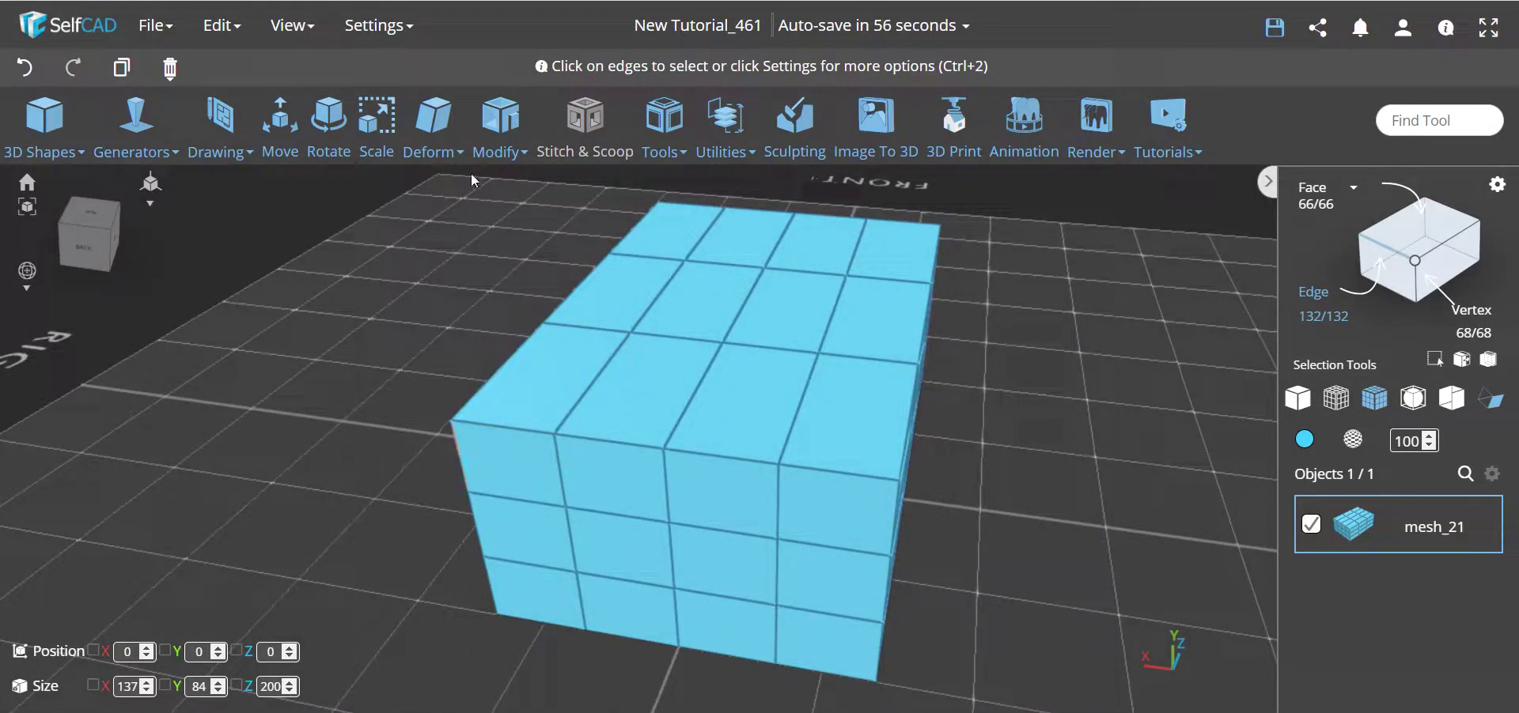
Add a vertex with Edit Details near the middle of one outer upper face on the box's back side.
mouse_move(491, 140)
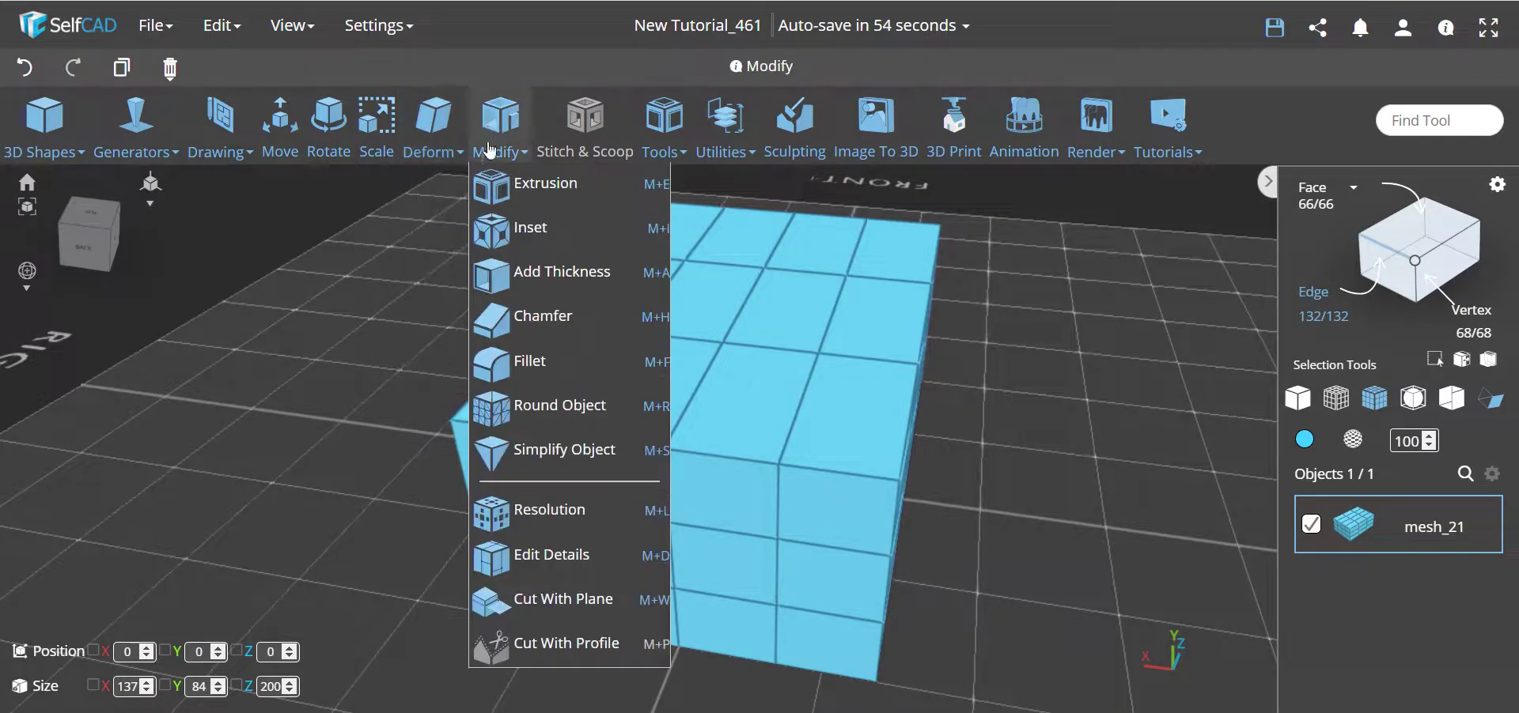
click(551, 554)
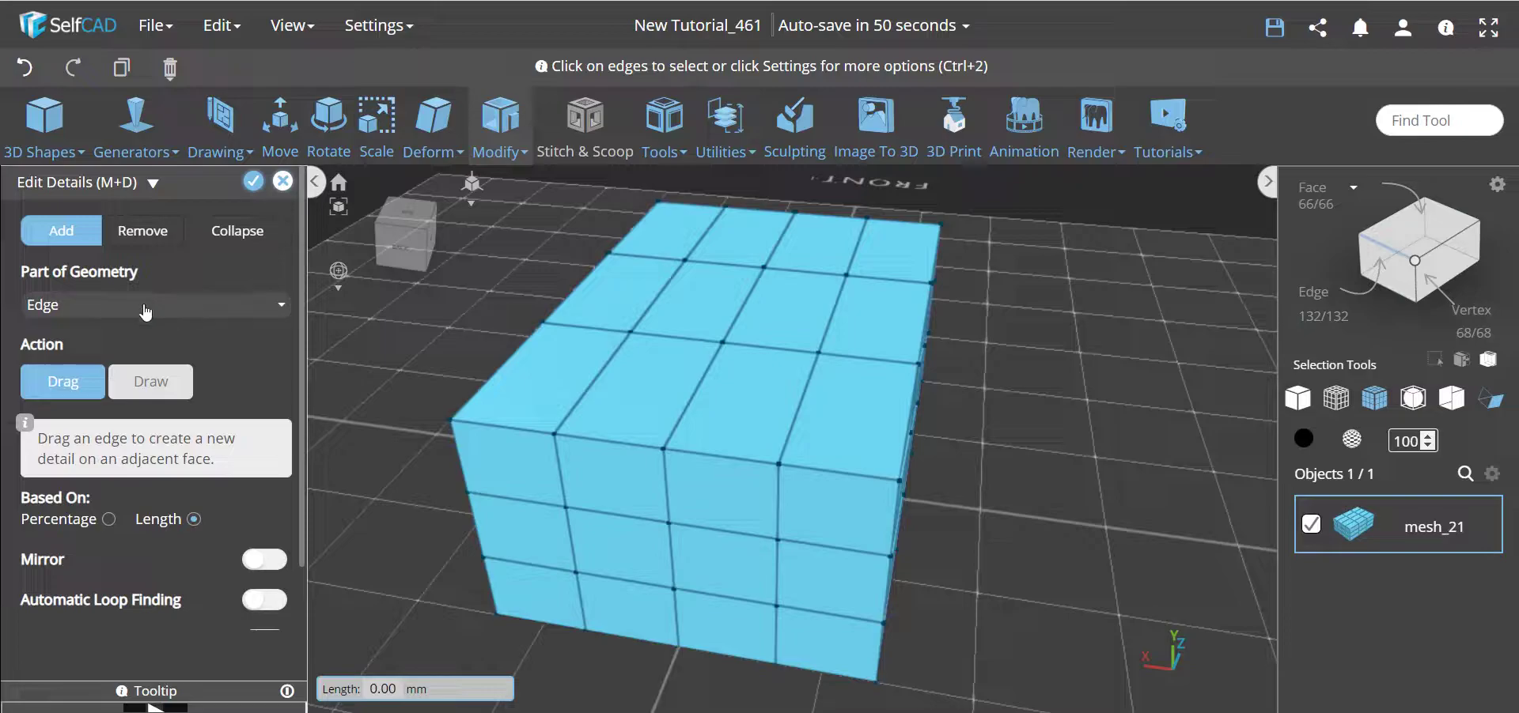
click(144, 312)
click(55, 349)
click(508, 473)
click(119, 306)
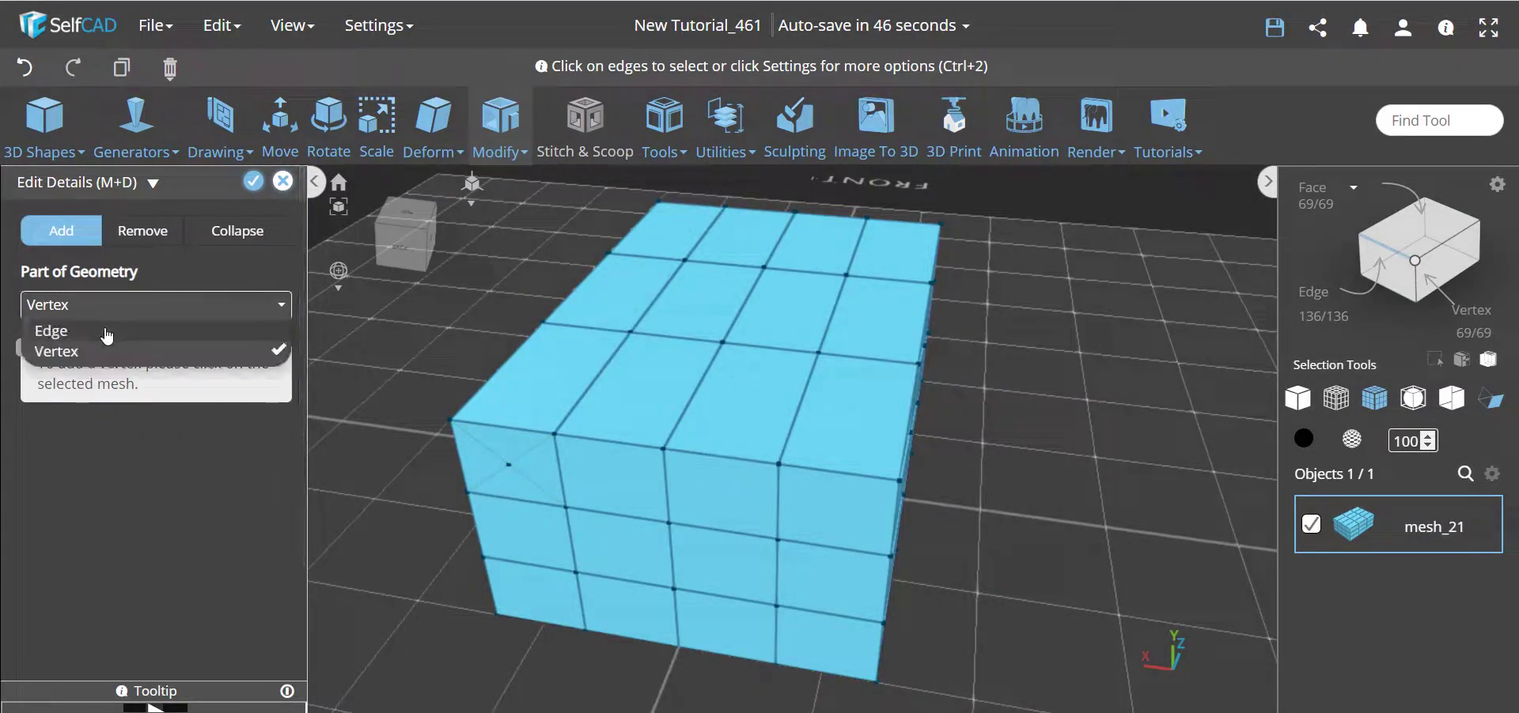
click(107, 336)
drag(552, 364, 514, 387)
click(24, 68)
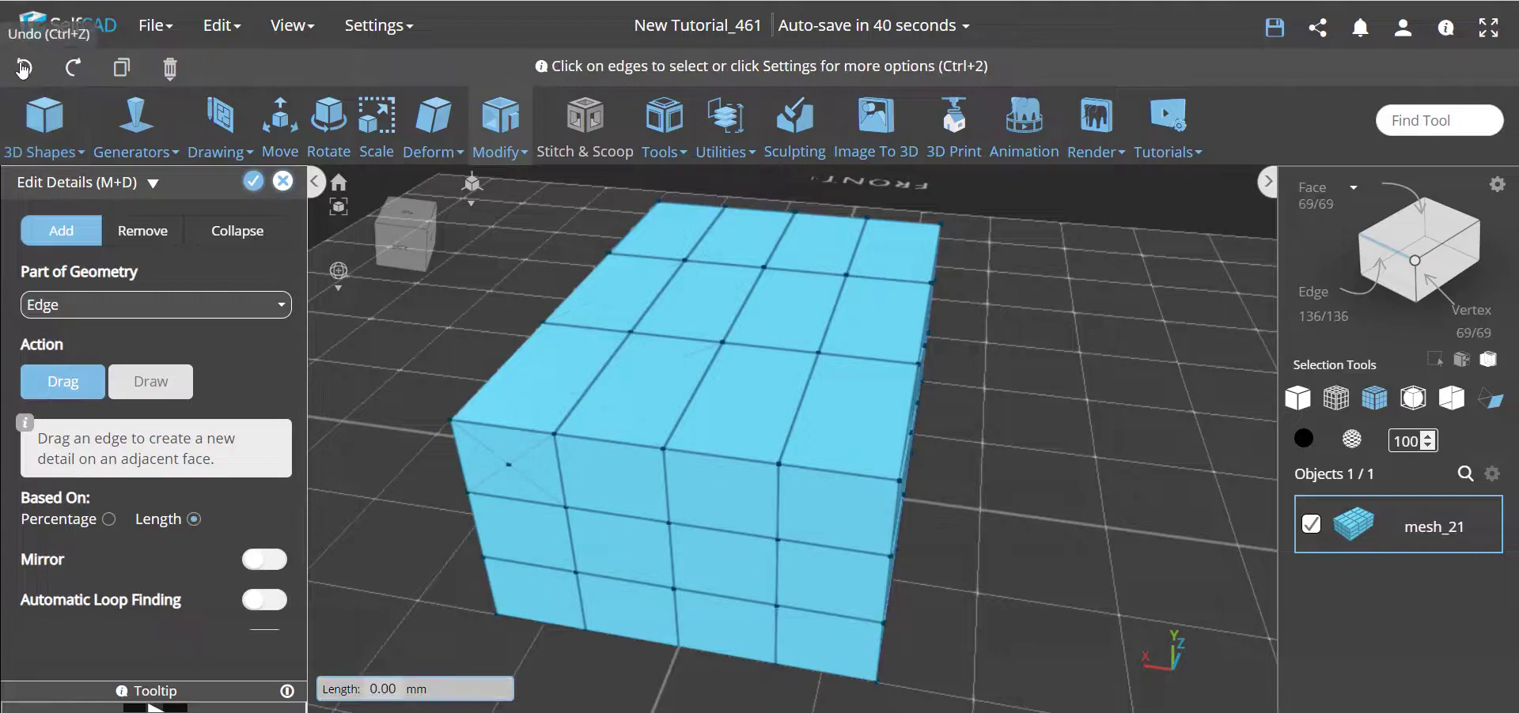
click(140, 305)
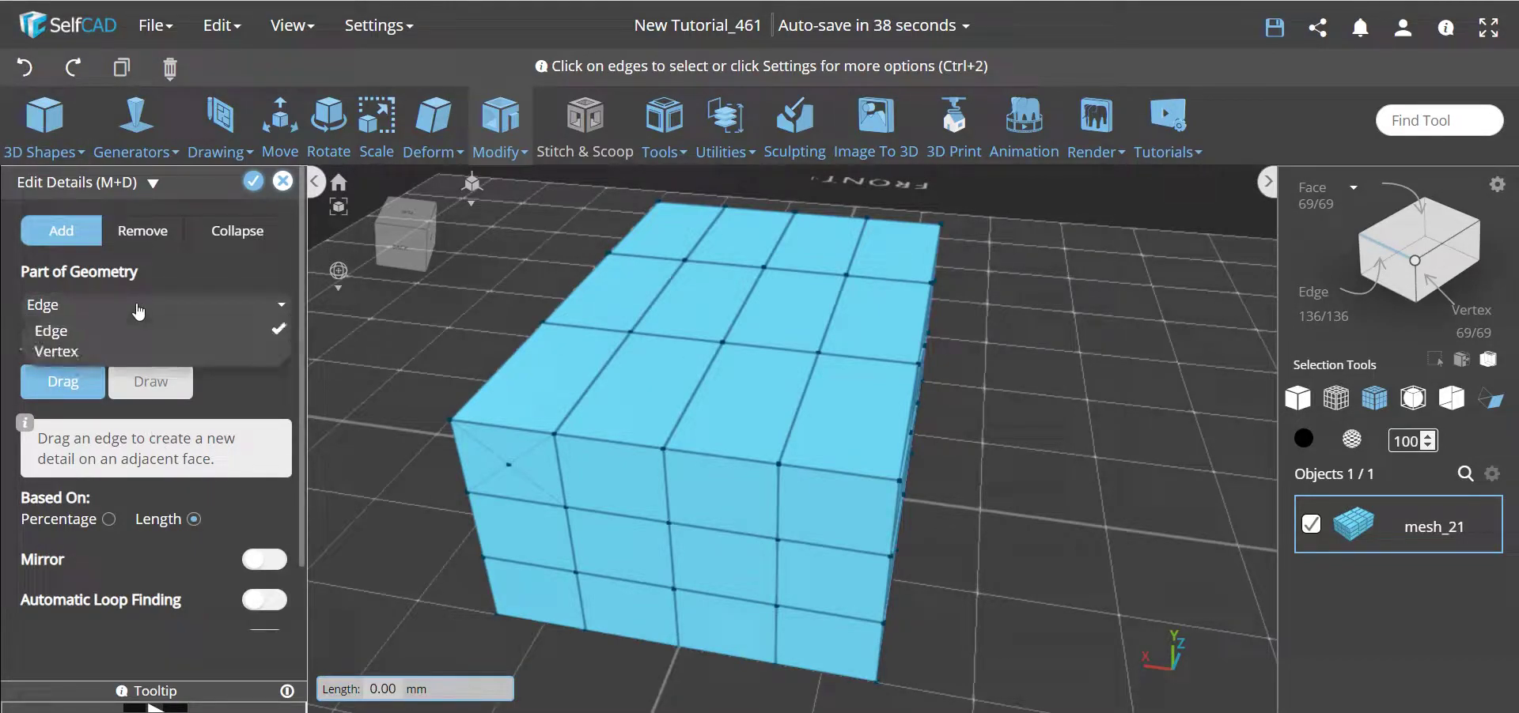
click(95, 353)
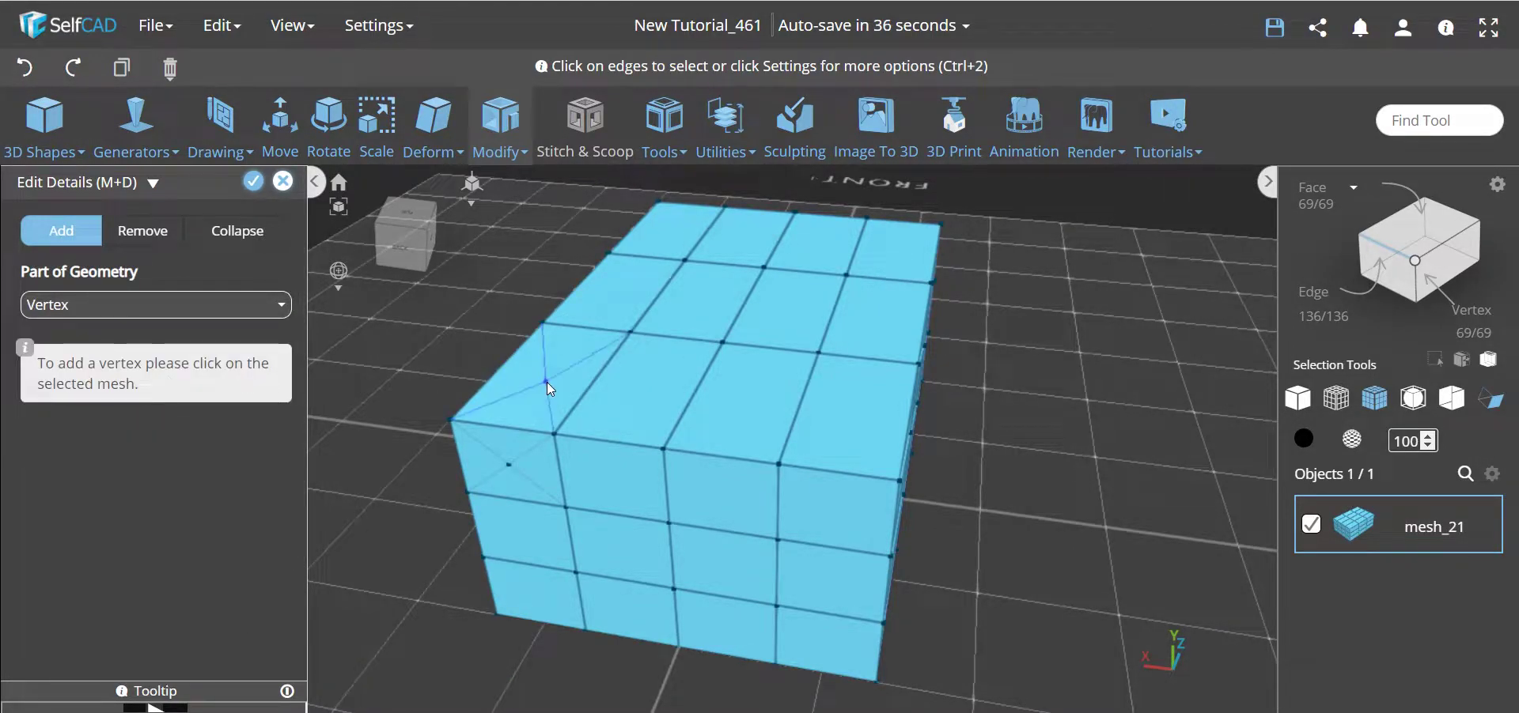
Add vertices near the middle of the adjoining top corner face and of the top and back faces at the opposite back corner.
click(547, 376)
click(851, 410)
click(837, 513)
drag(1074, 539, 1079, 520)
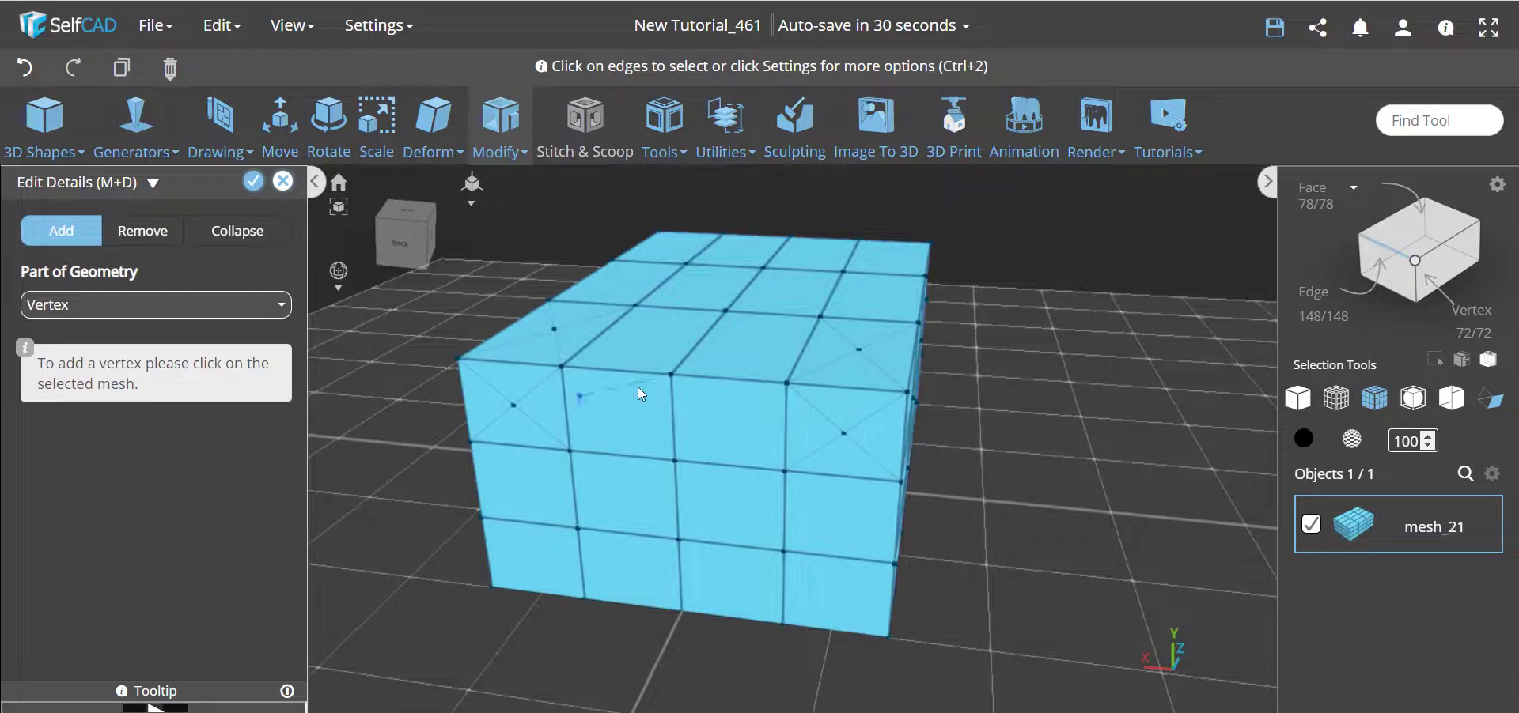
Add a vertex near the middle of each of the two front top corner faces and apply the Edit Details changes.
drag(1102, 476, 340, 481)
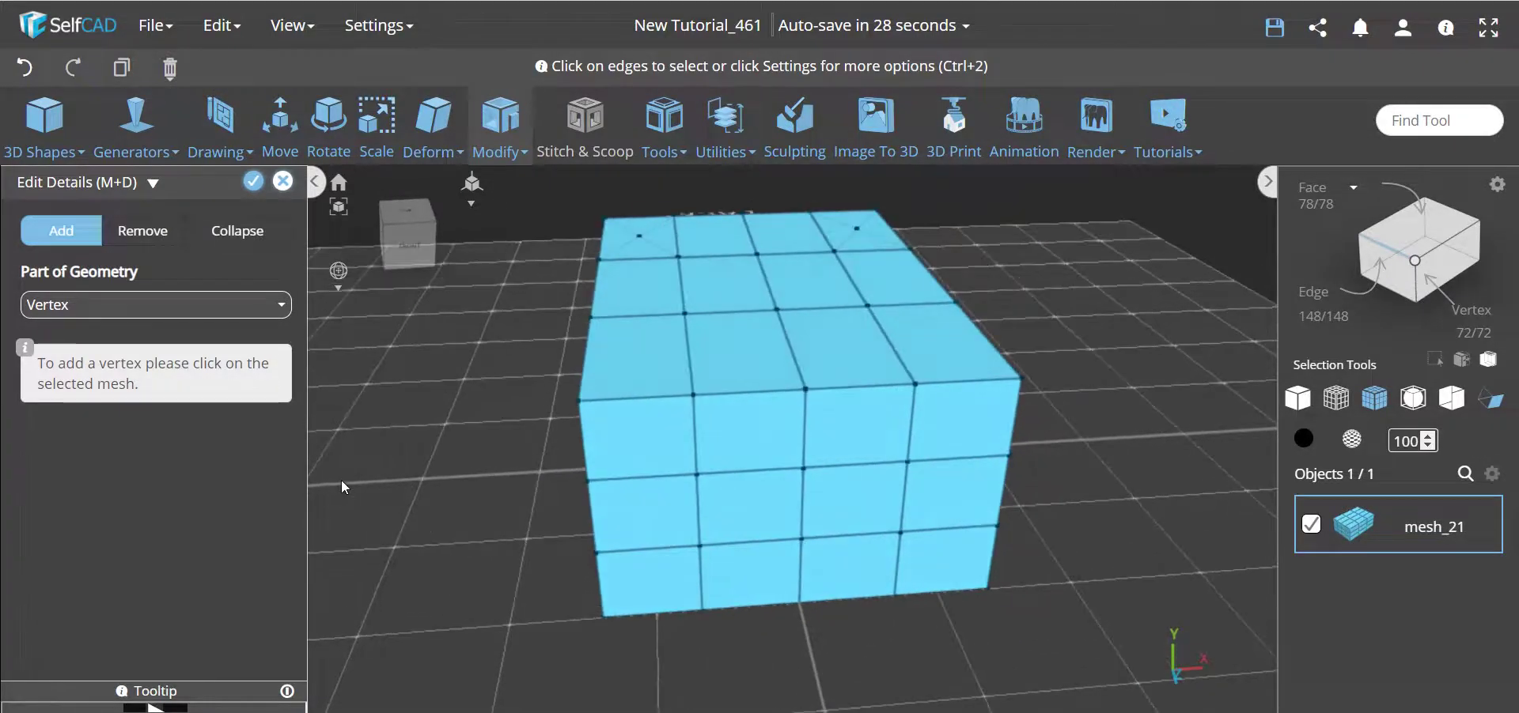
click(641, 361)
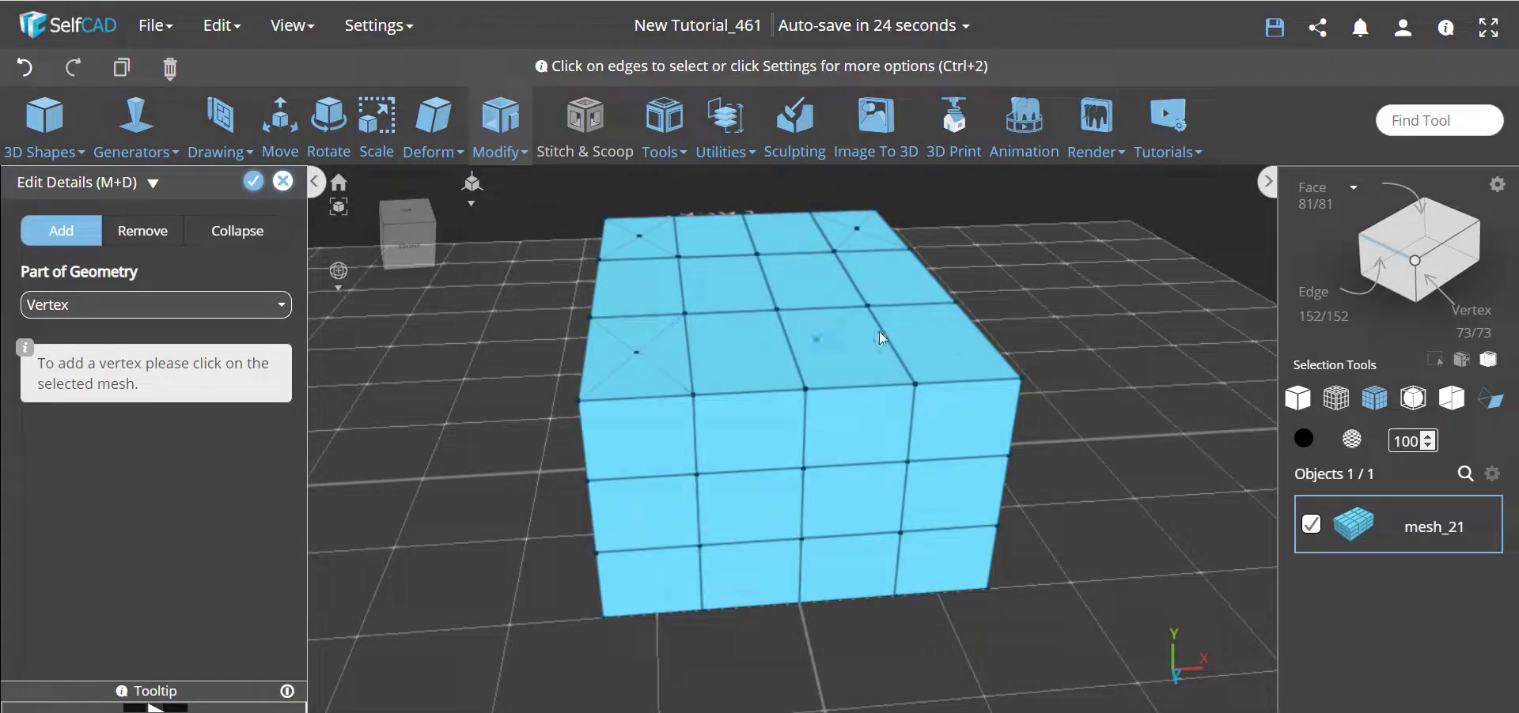
click(933, 338)
click(768, 352)
right_drag(370, 421, 466, 415)
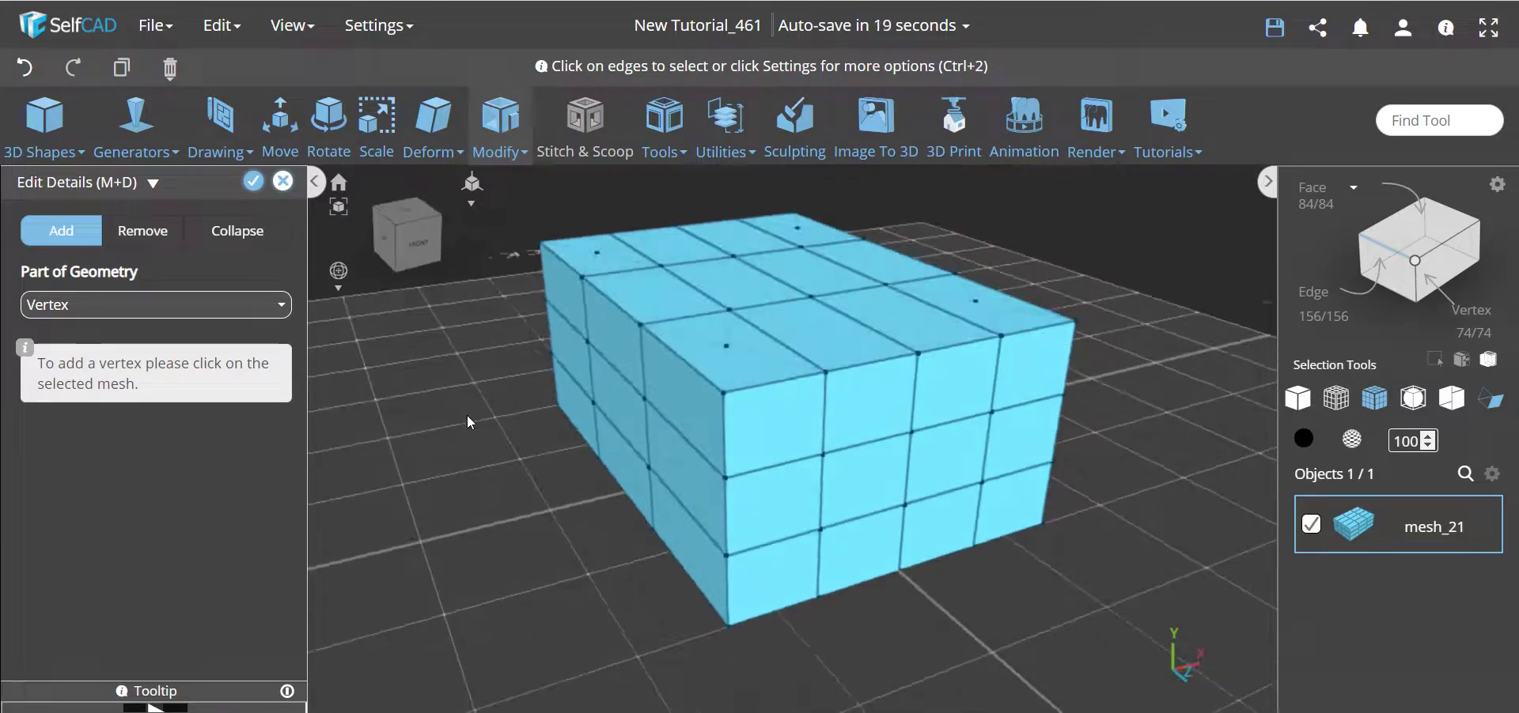
click(253, 181)
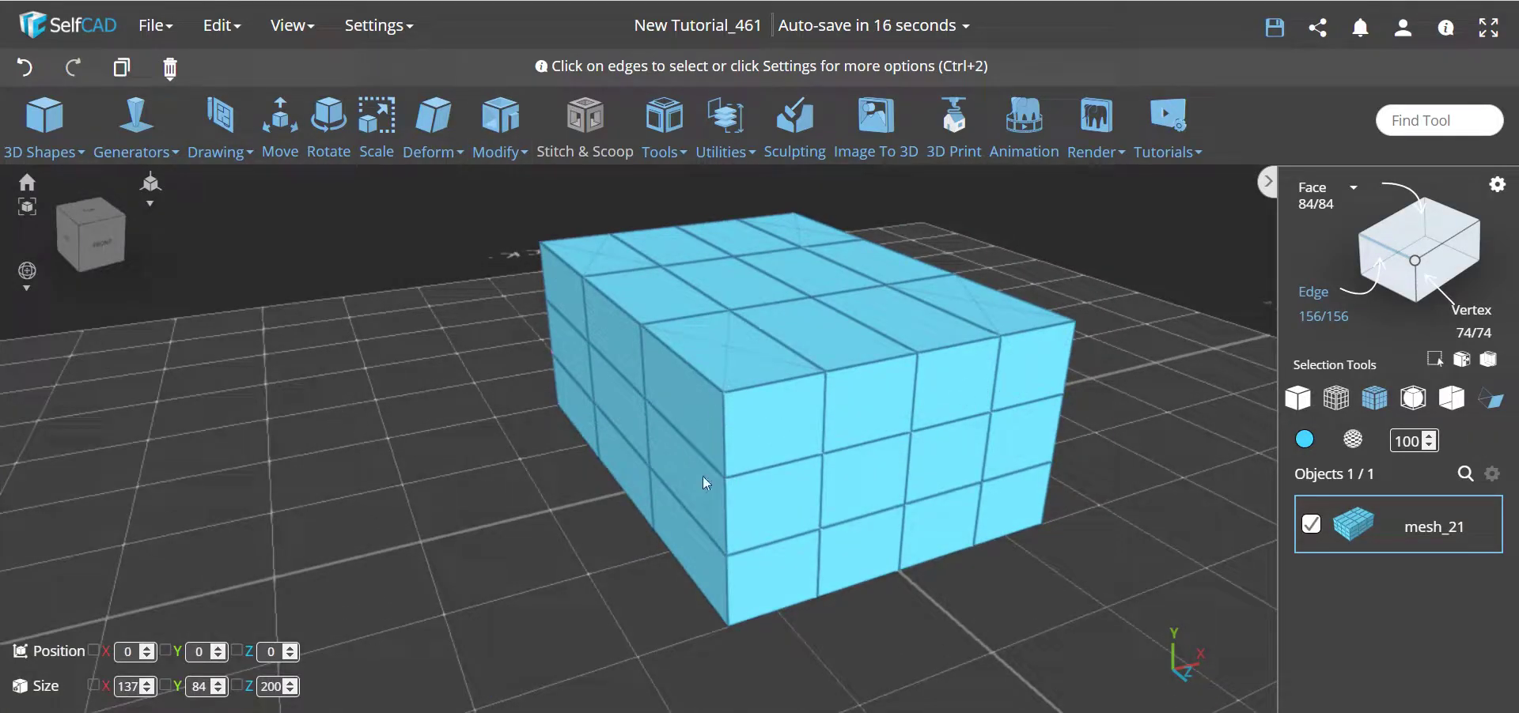
Select the two middle top edges on both the front and back, and set their Z size to 10 and Y position to 80.
click(879, 374)
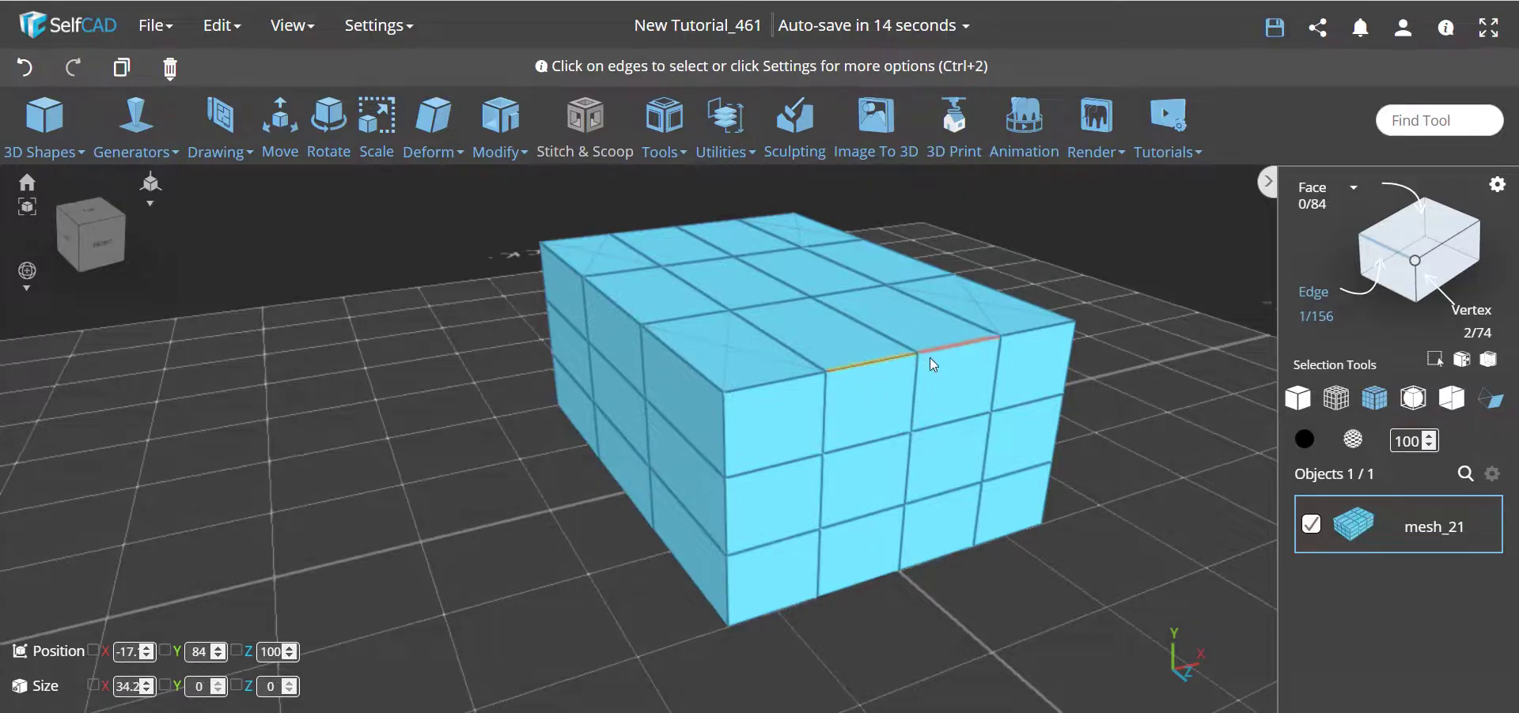
click(932, 354)
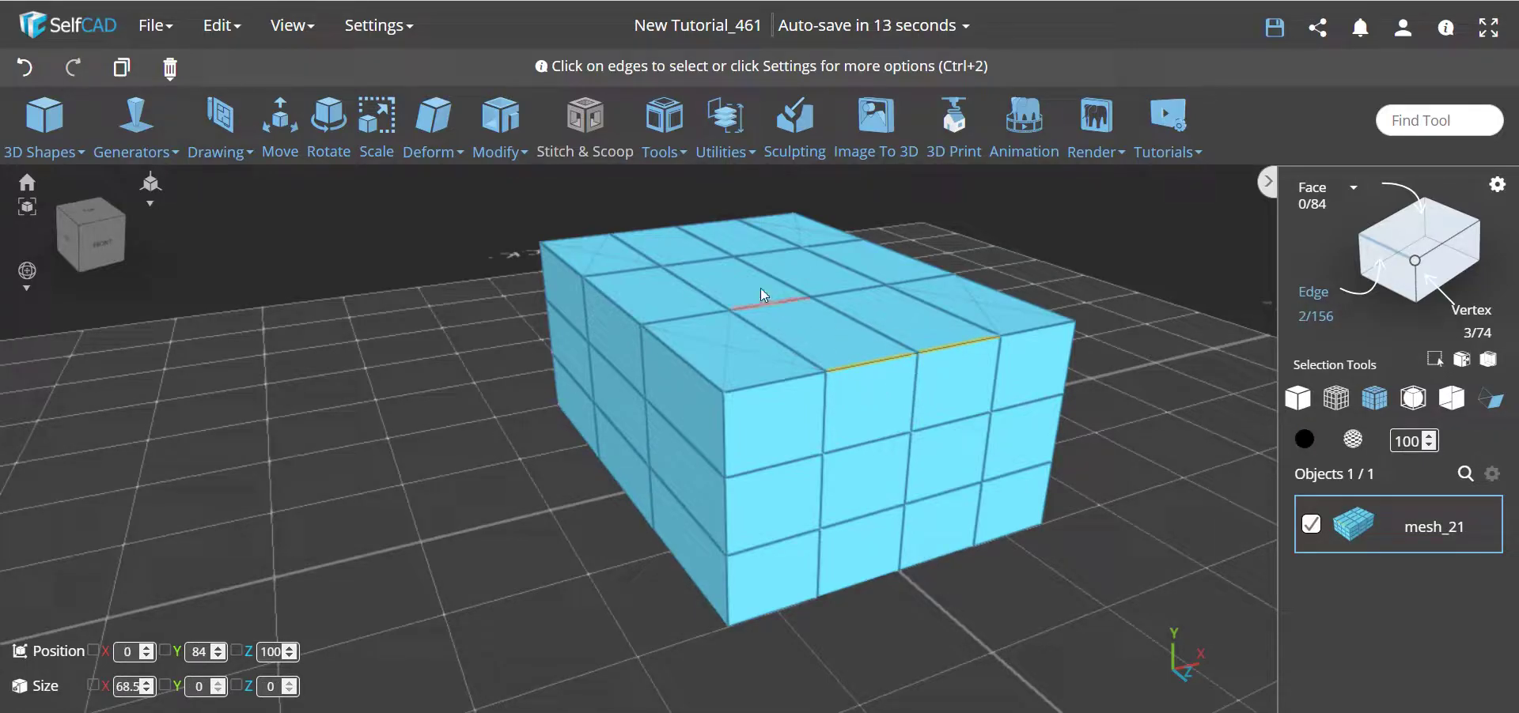
click(661, 231)
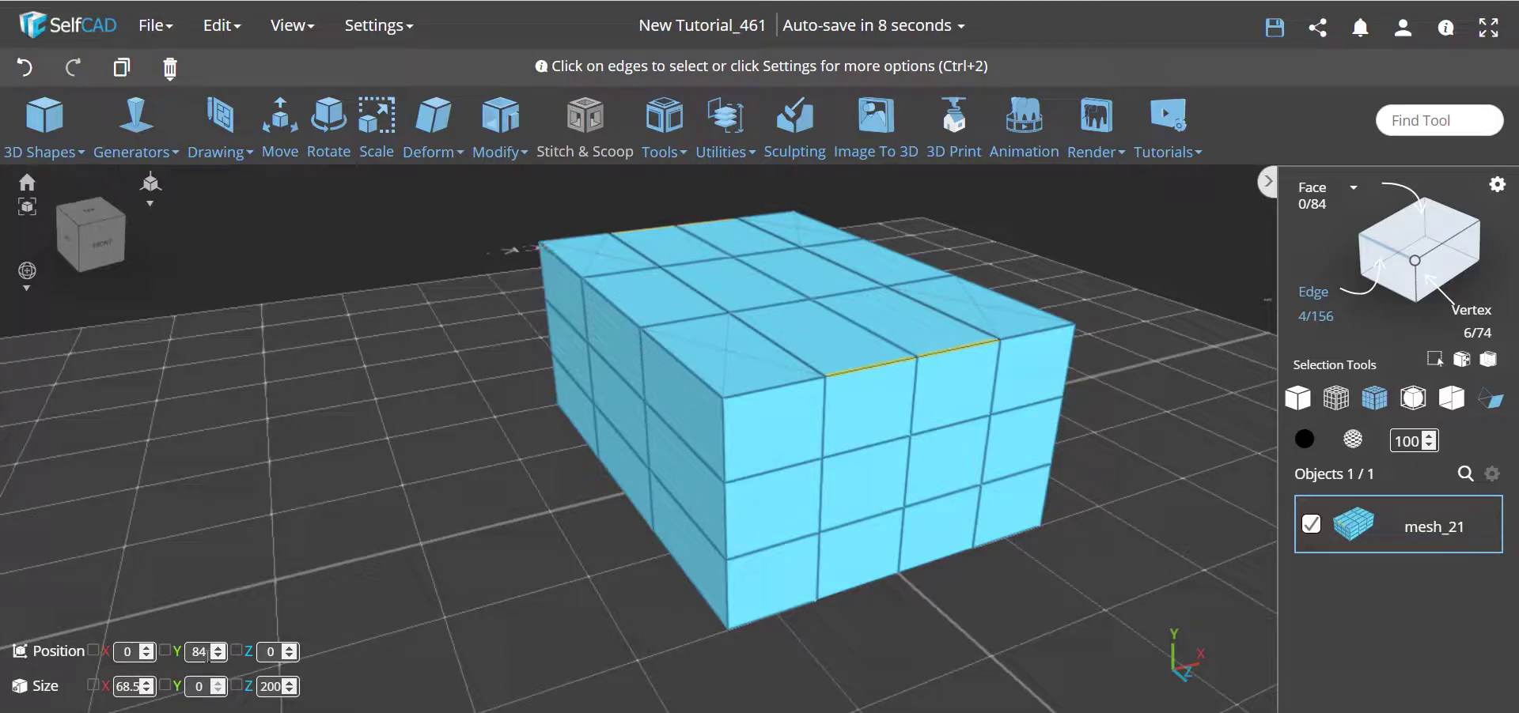
double_click(271, 687)
text(10)
key(Return)
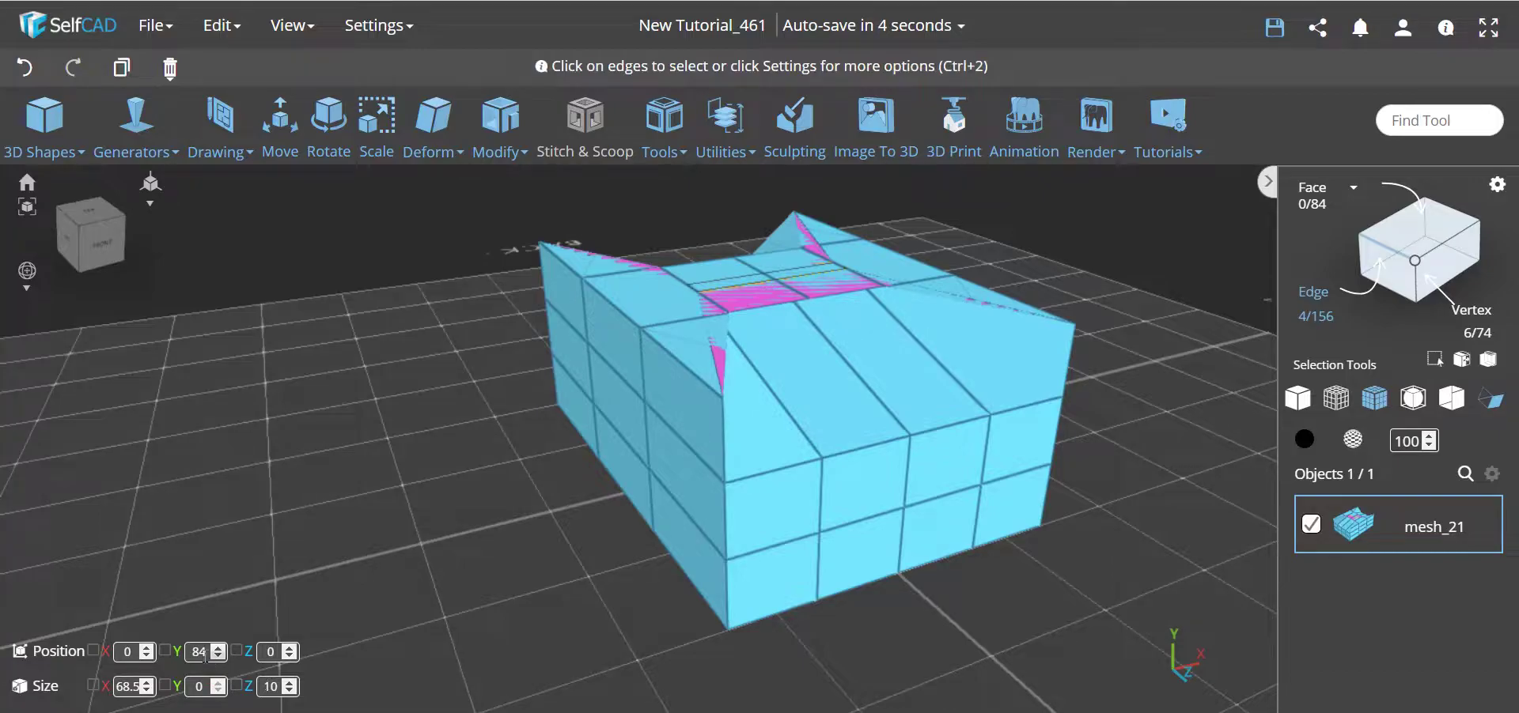
key(Return)
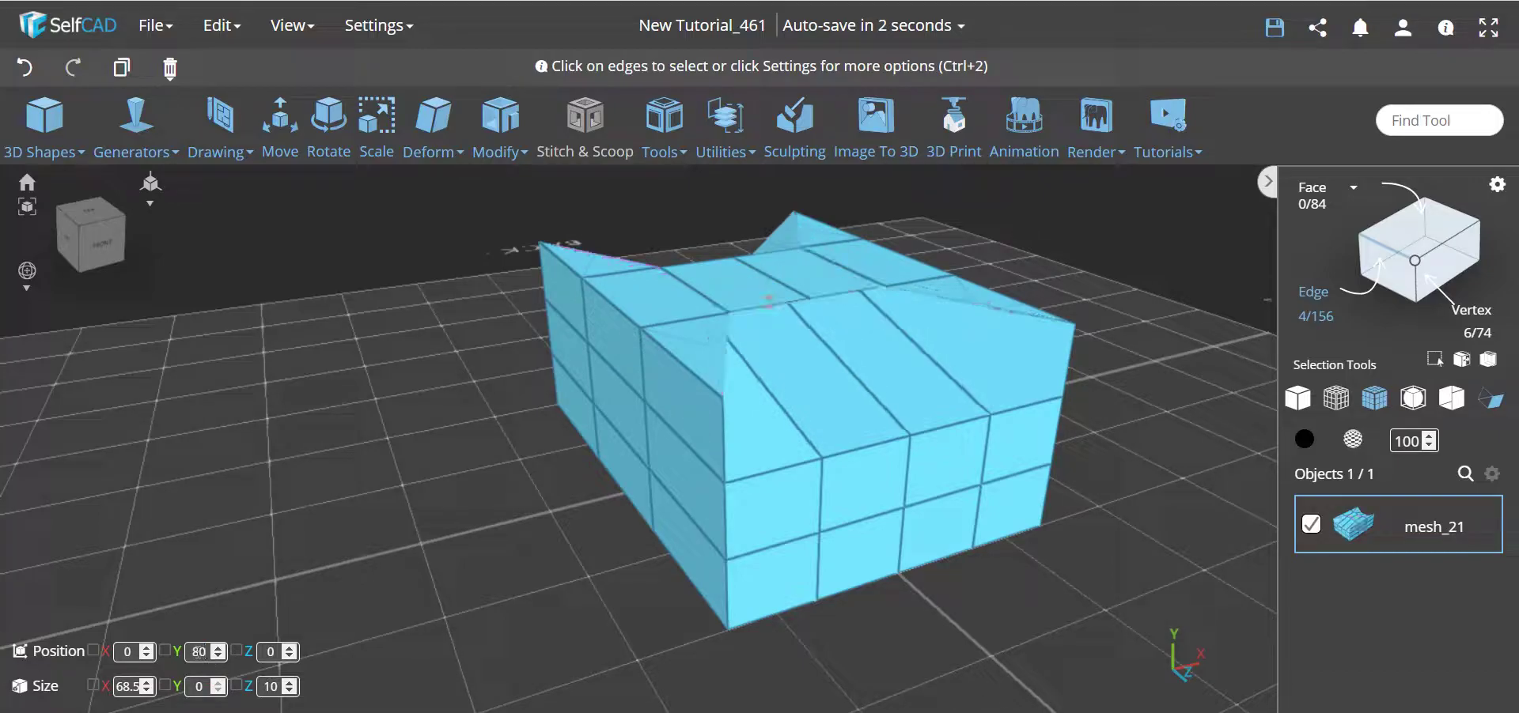
Scale the two added center vertices on the back's upper corner faces to an X size of 111.
click(506, 538)
drag(506, 538, 661, 549)
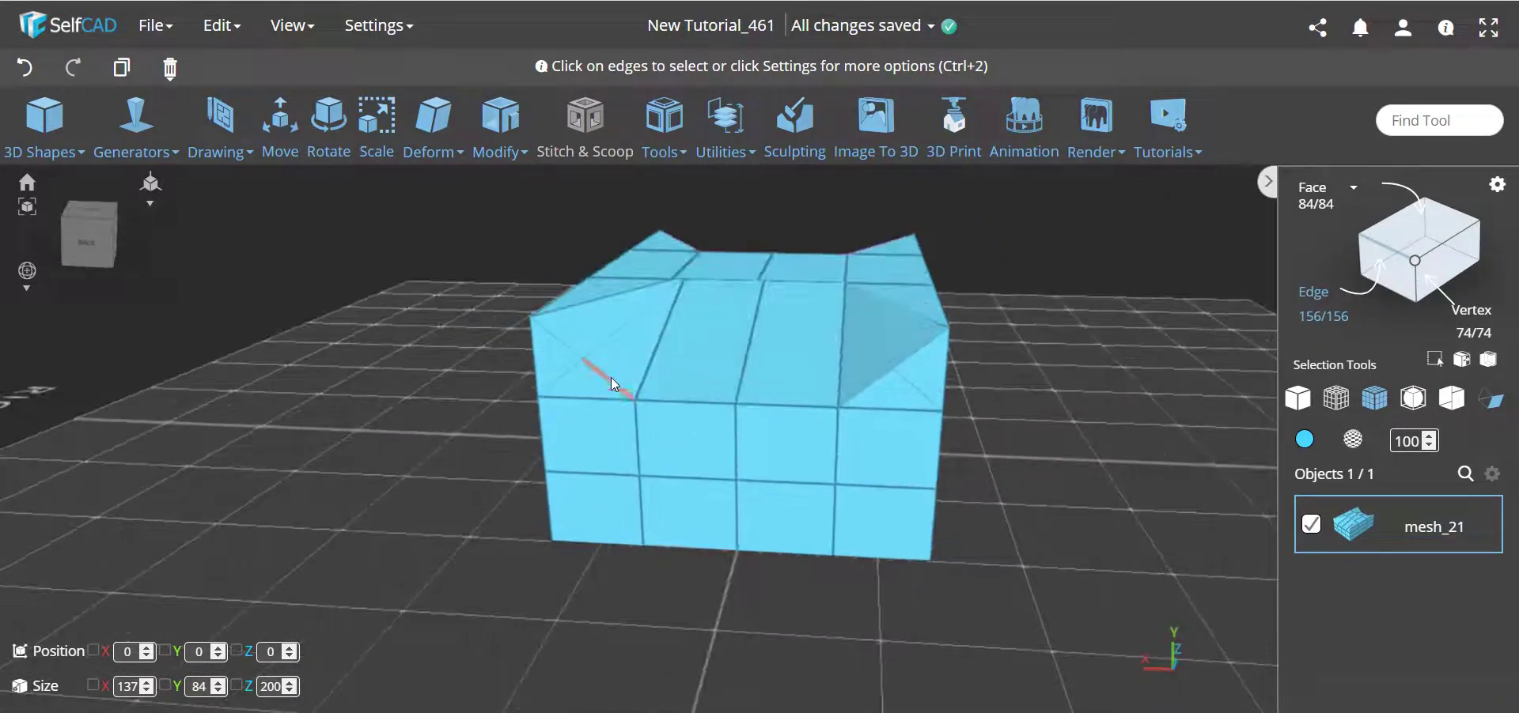
scroll(611, 368, up, 4)
drag(461, 416, 473, 397)
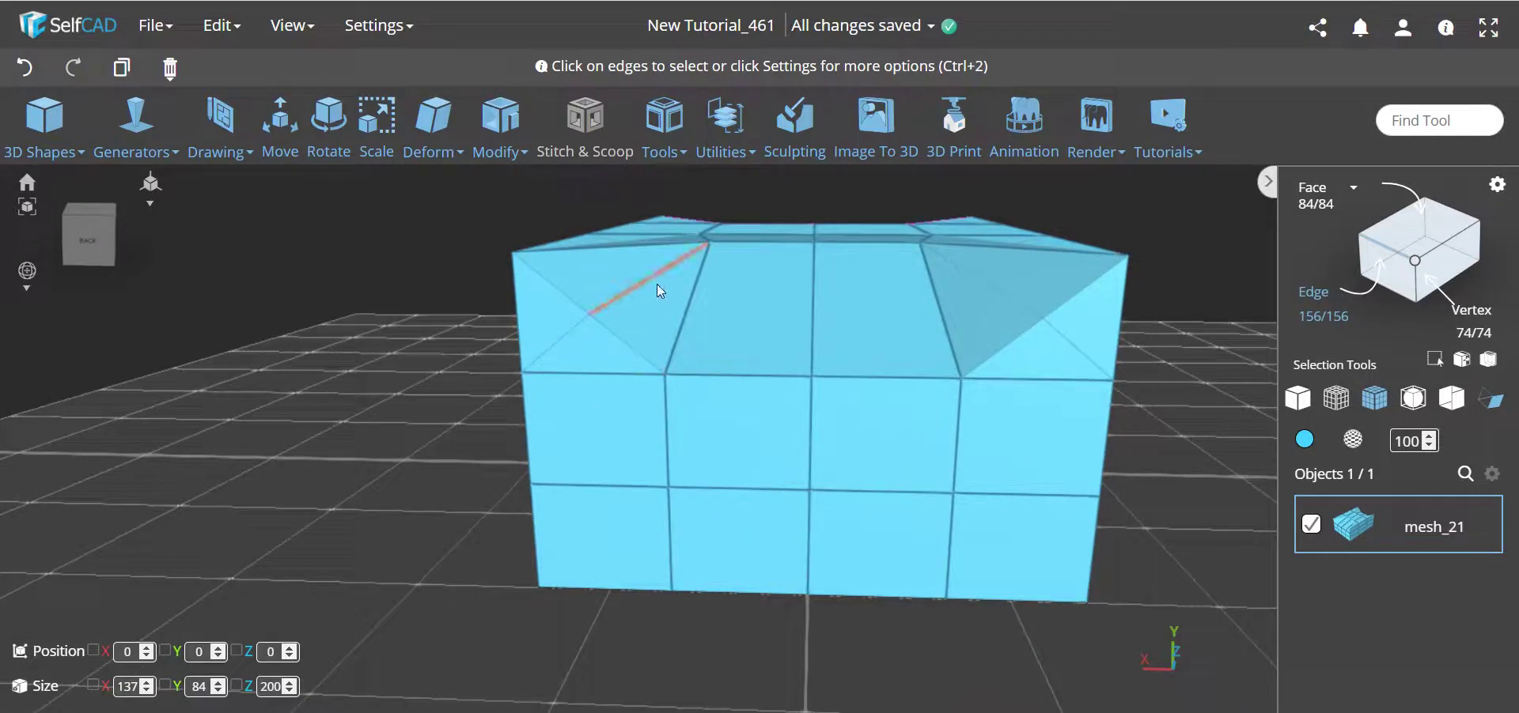
click(812, 332)
click(945, 319)
click(1418, 265)
click(1042, 319)
click(589, 314)
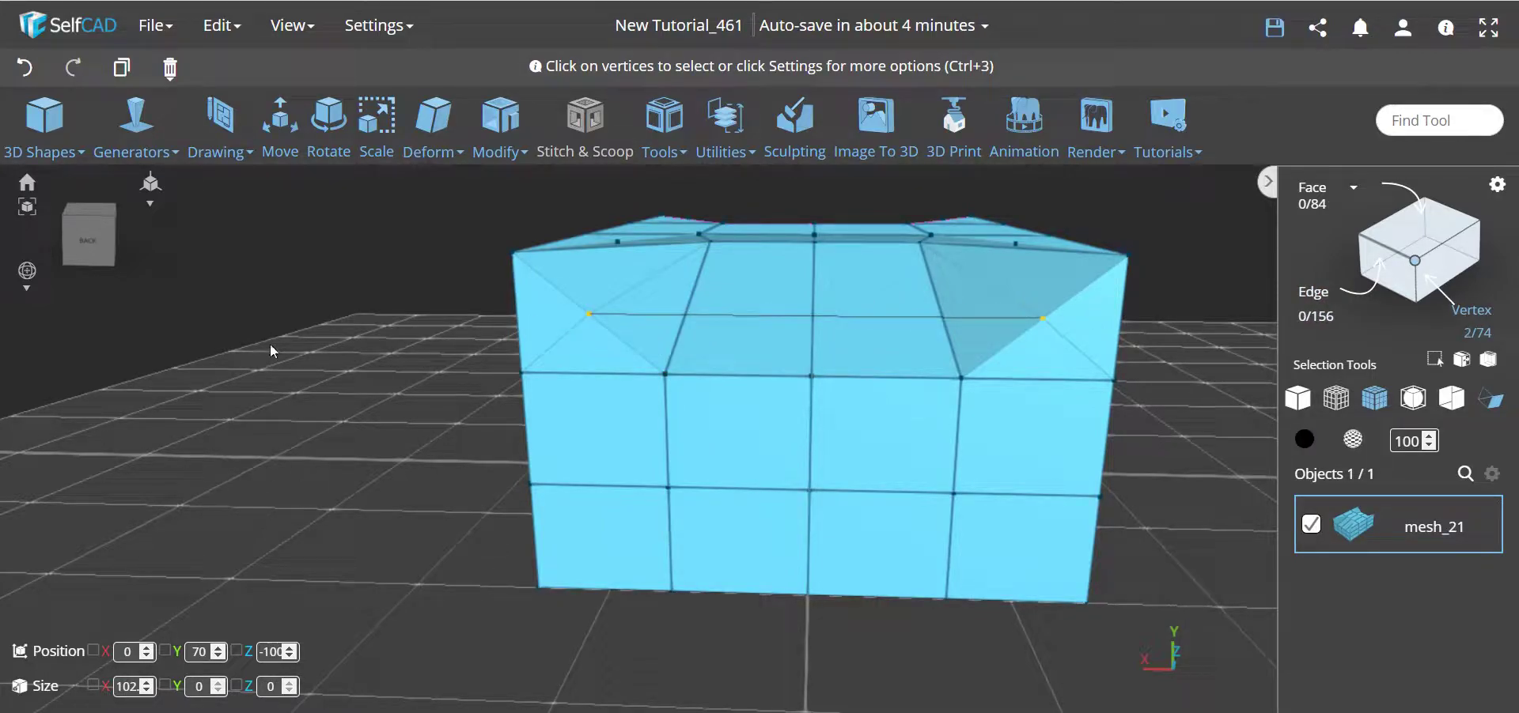
click(377, 131)
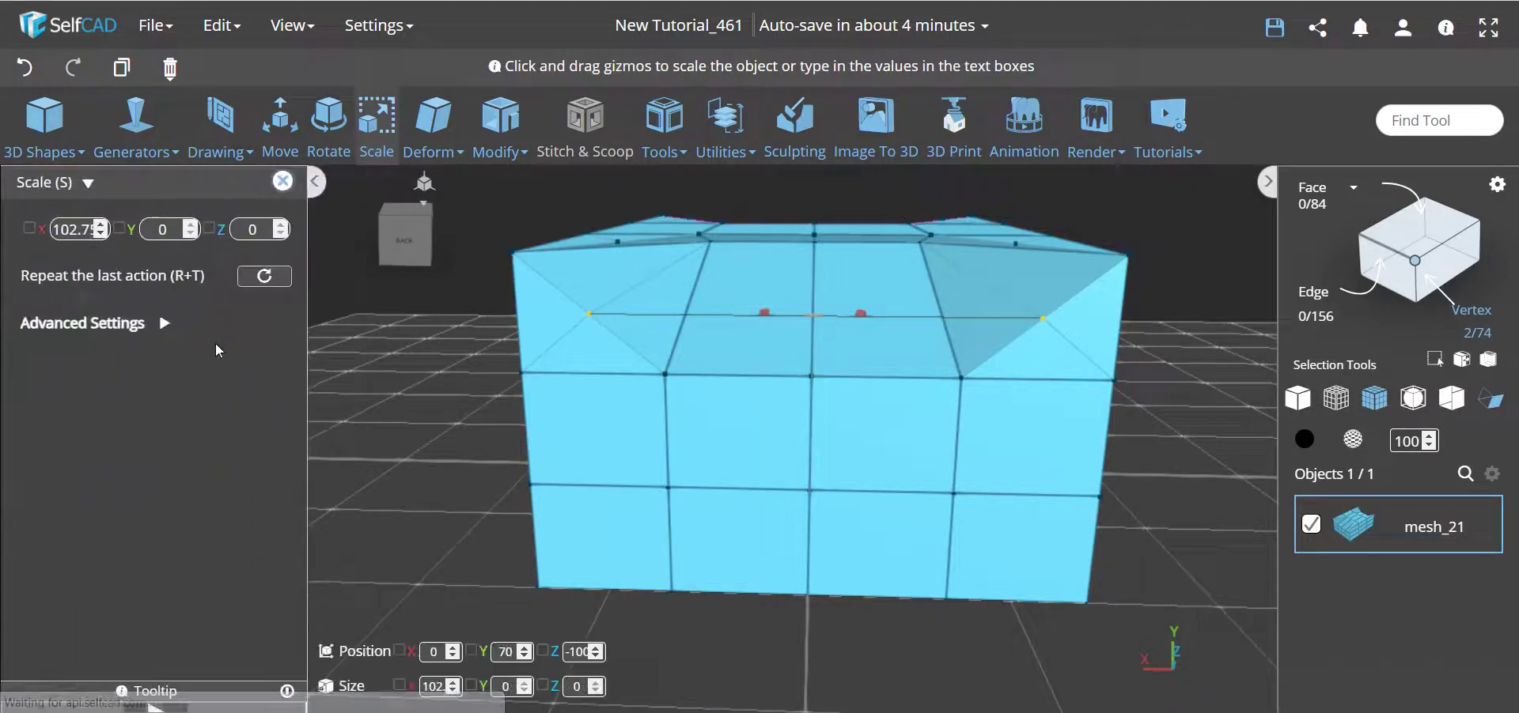
double_click(72, 230)
text(111)
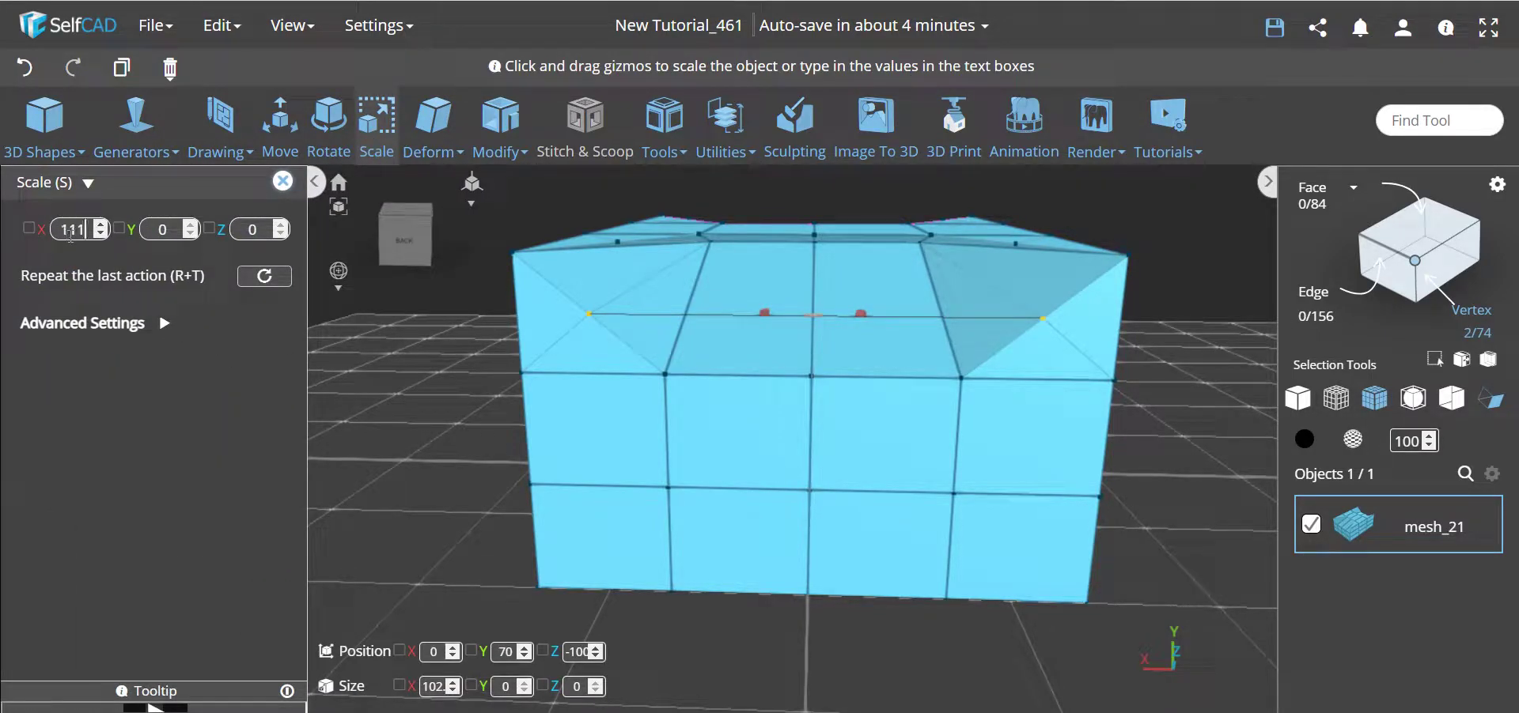
key(Return)
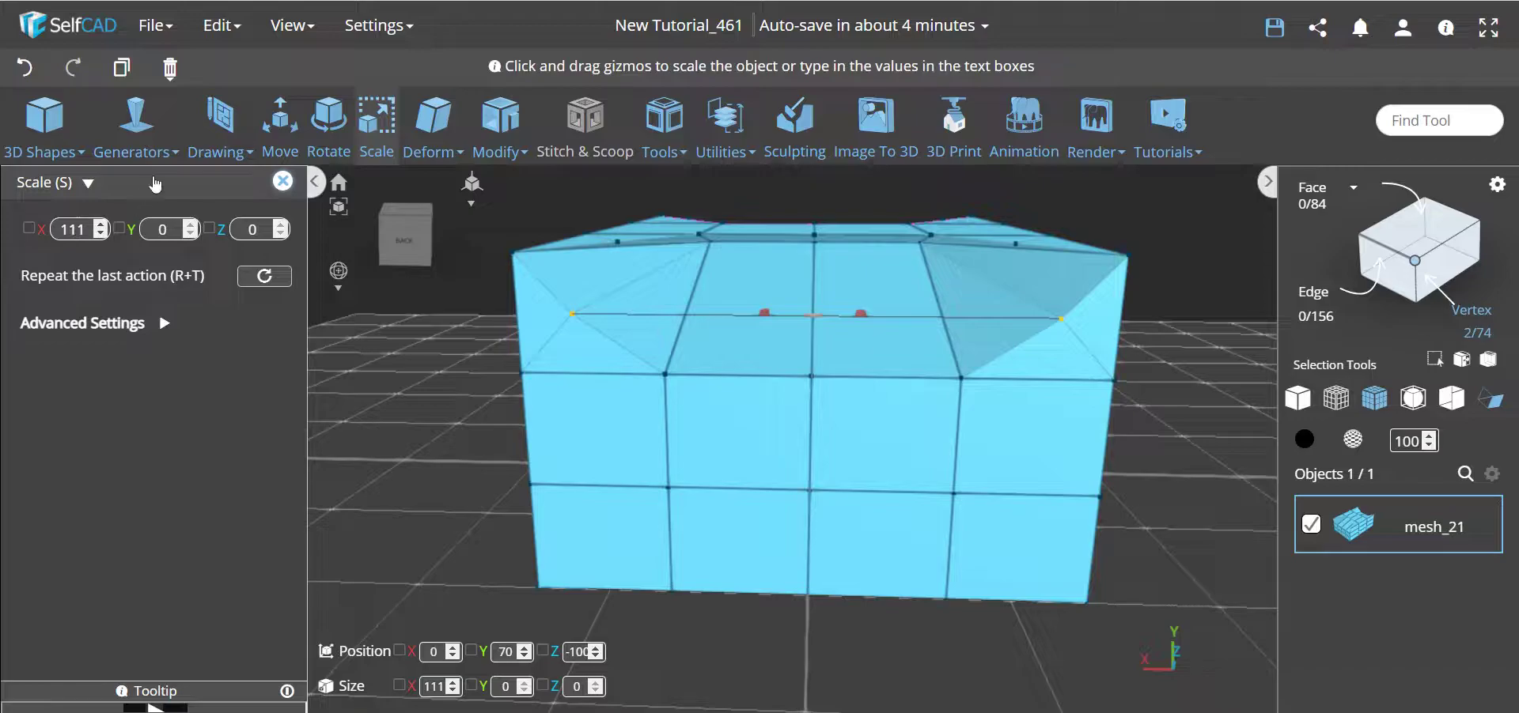
Try moving the two back vertices down to Y 63, and undo both the move and the X scaling.
click(280, 123)
drag(817, 243, 817, 275)
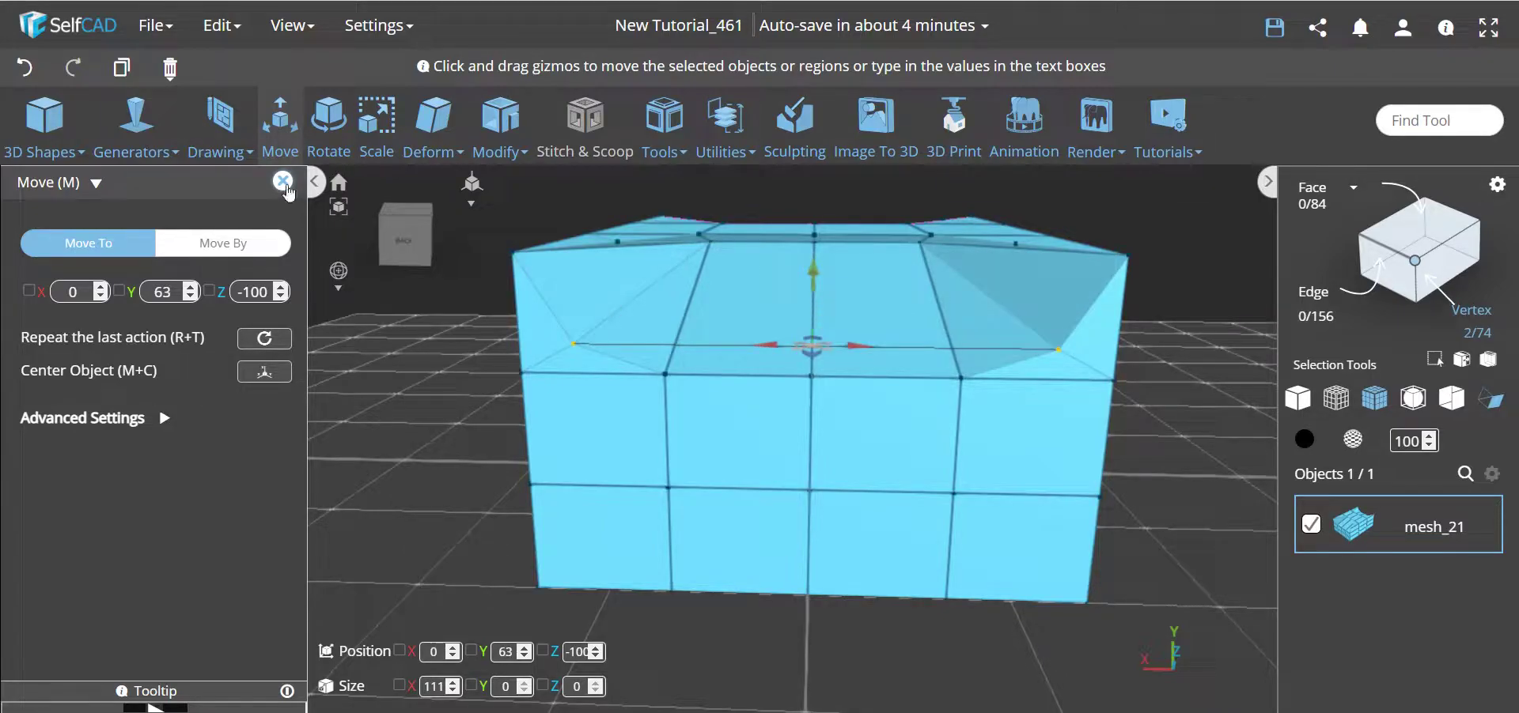
click(283, 181)
click(26, 69)
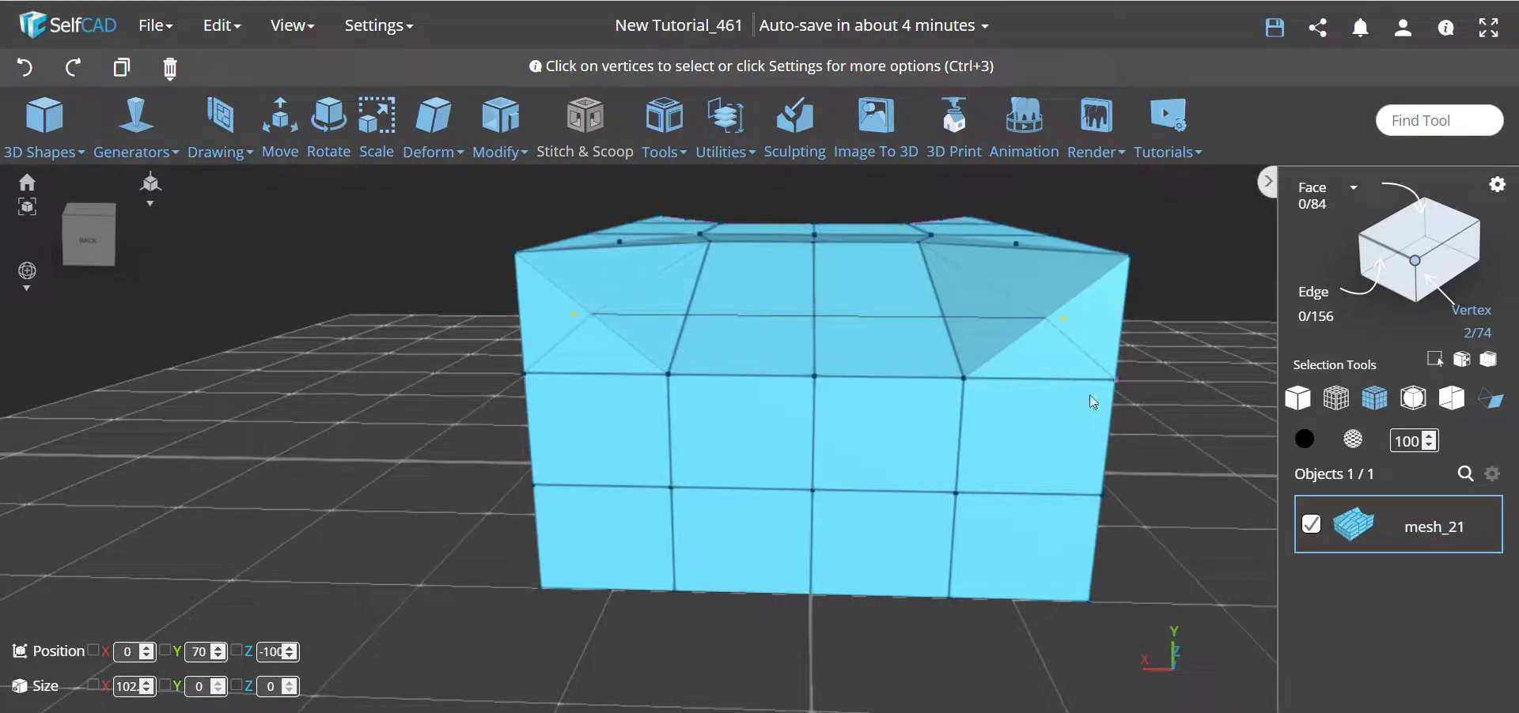
Draw an edge with Edit Details diagonally across the front's upper-left face, from the outer side vertex to the lowered top edge's end.
drag(303, 410, 324, 444)
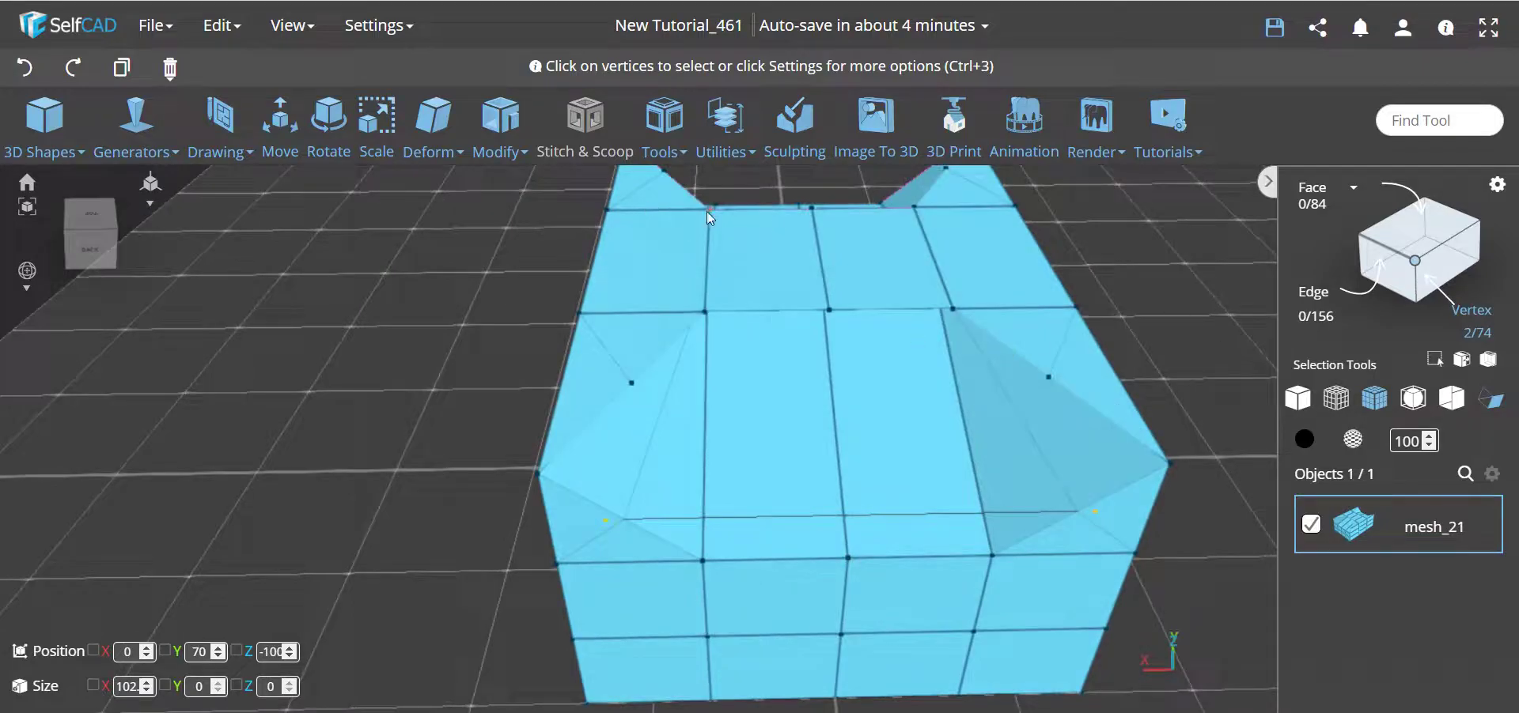
drag(259, 366, 1043, 375)
drag(408, 363, 321, 398)
click(500, 122)
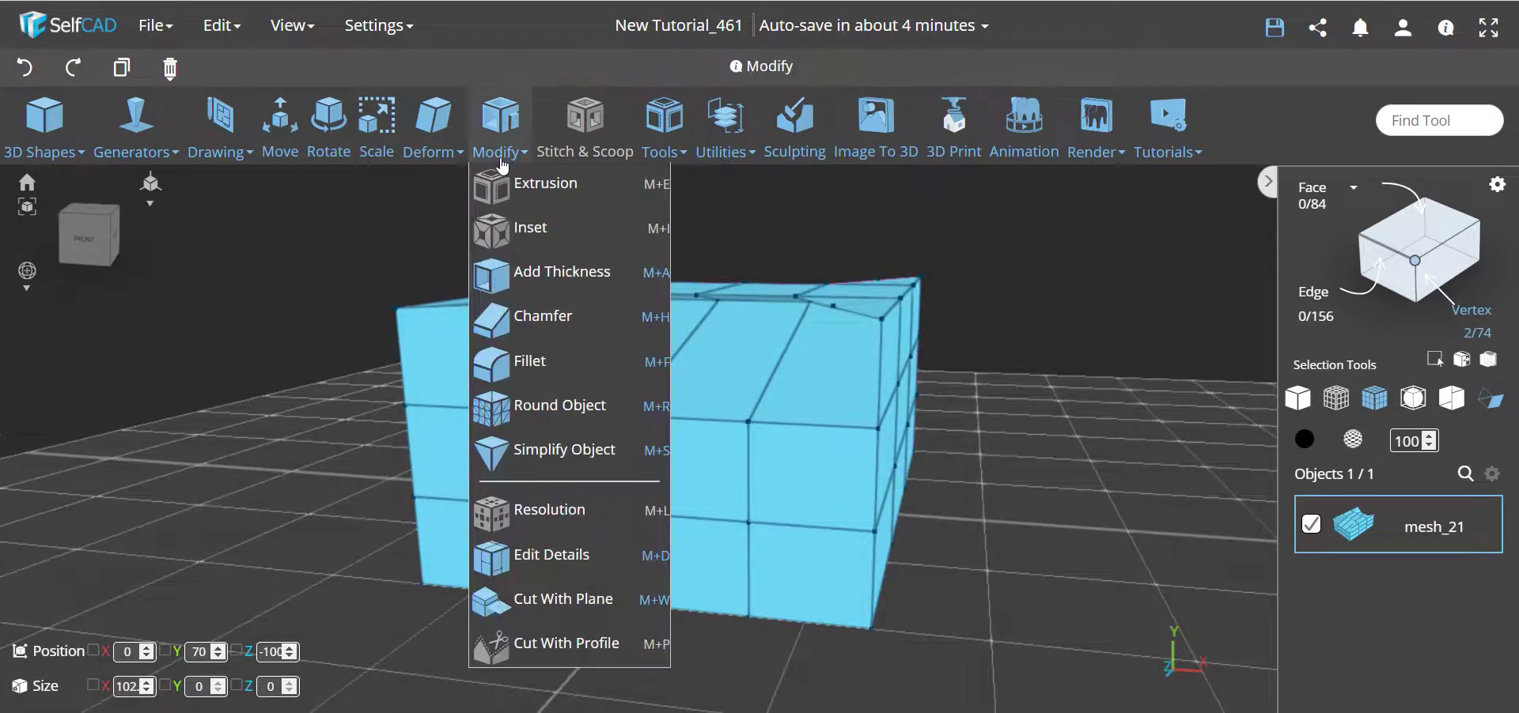
click(465, 554)
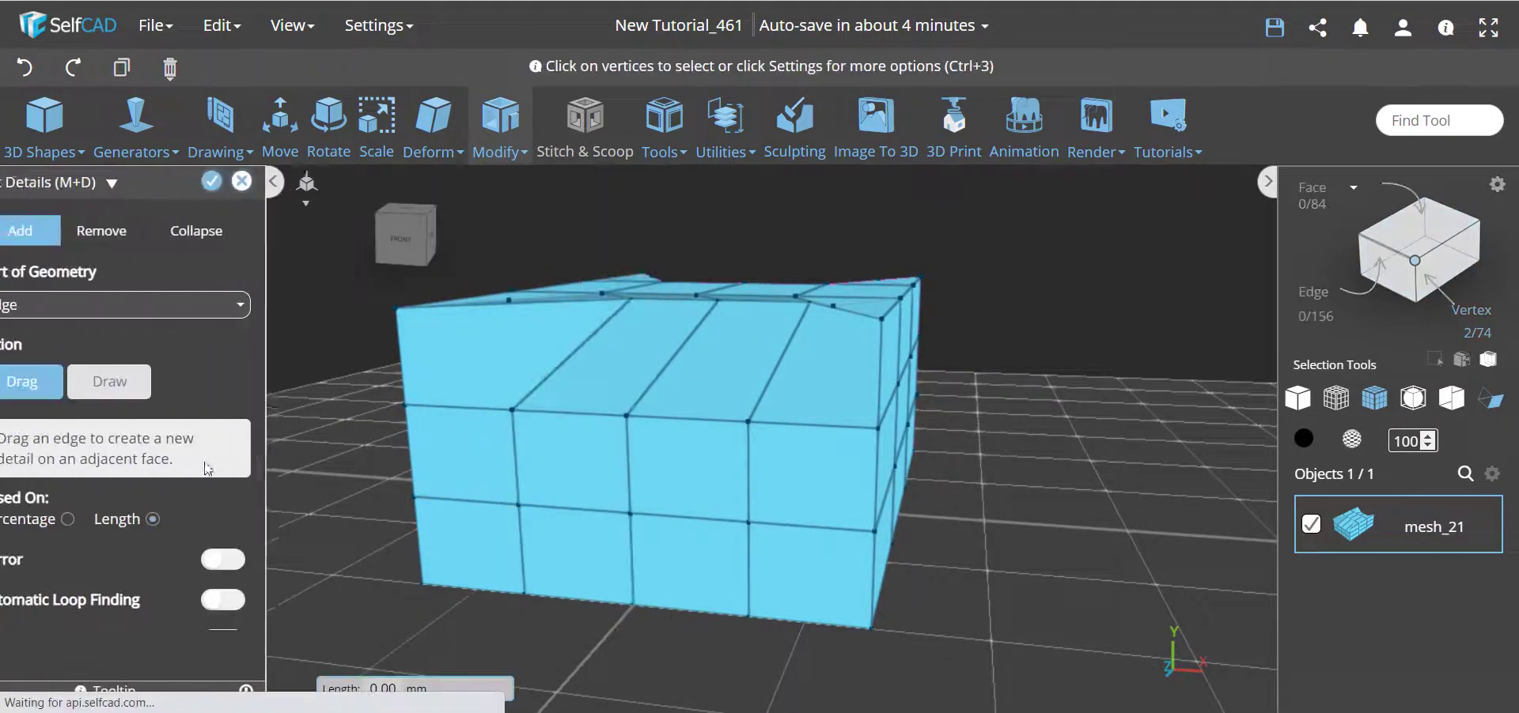
click(152, 381)
click(408, 405)
click(629, 297)
drag(508, 662, 694, 628)
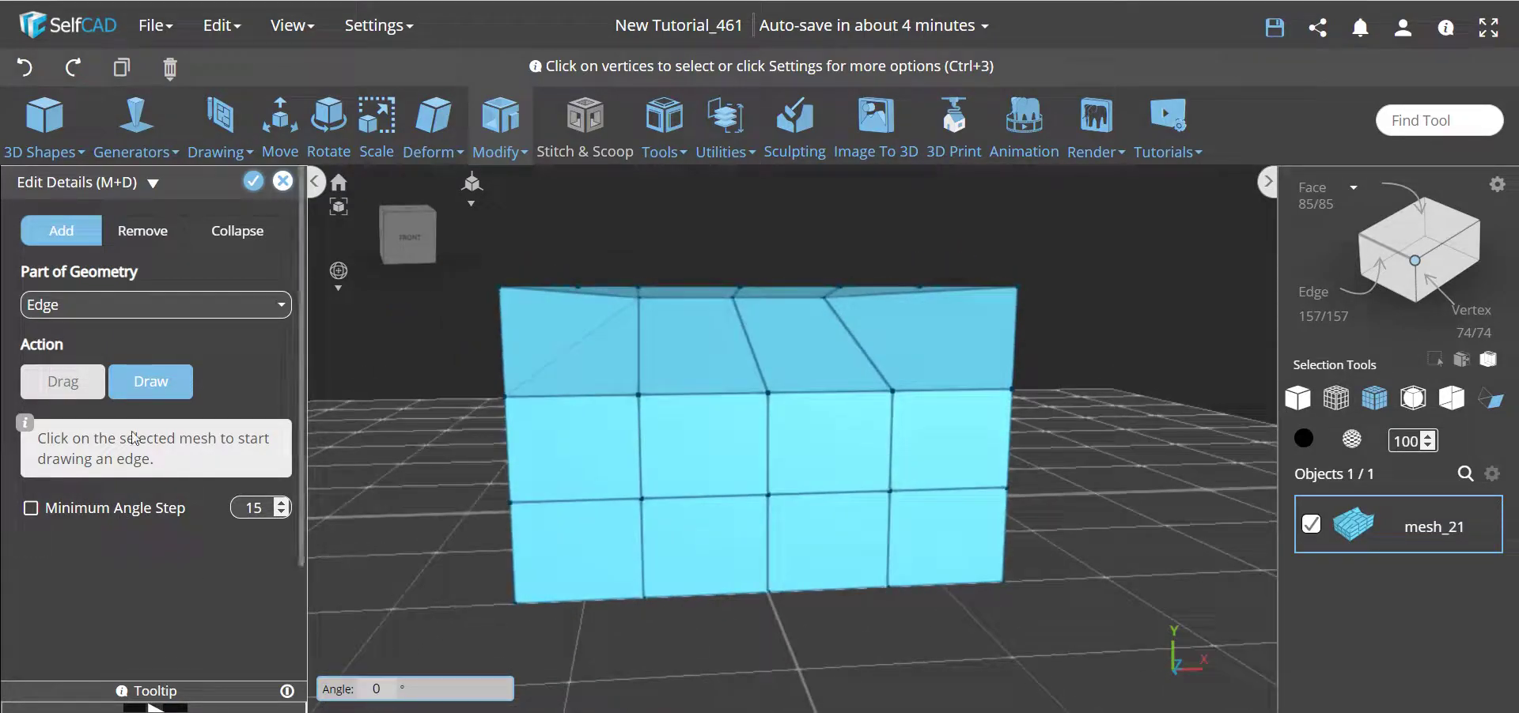
Switch Edit Details to adding vertices and add one inside the front's upper-right corner face.
click(115, 315)
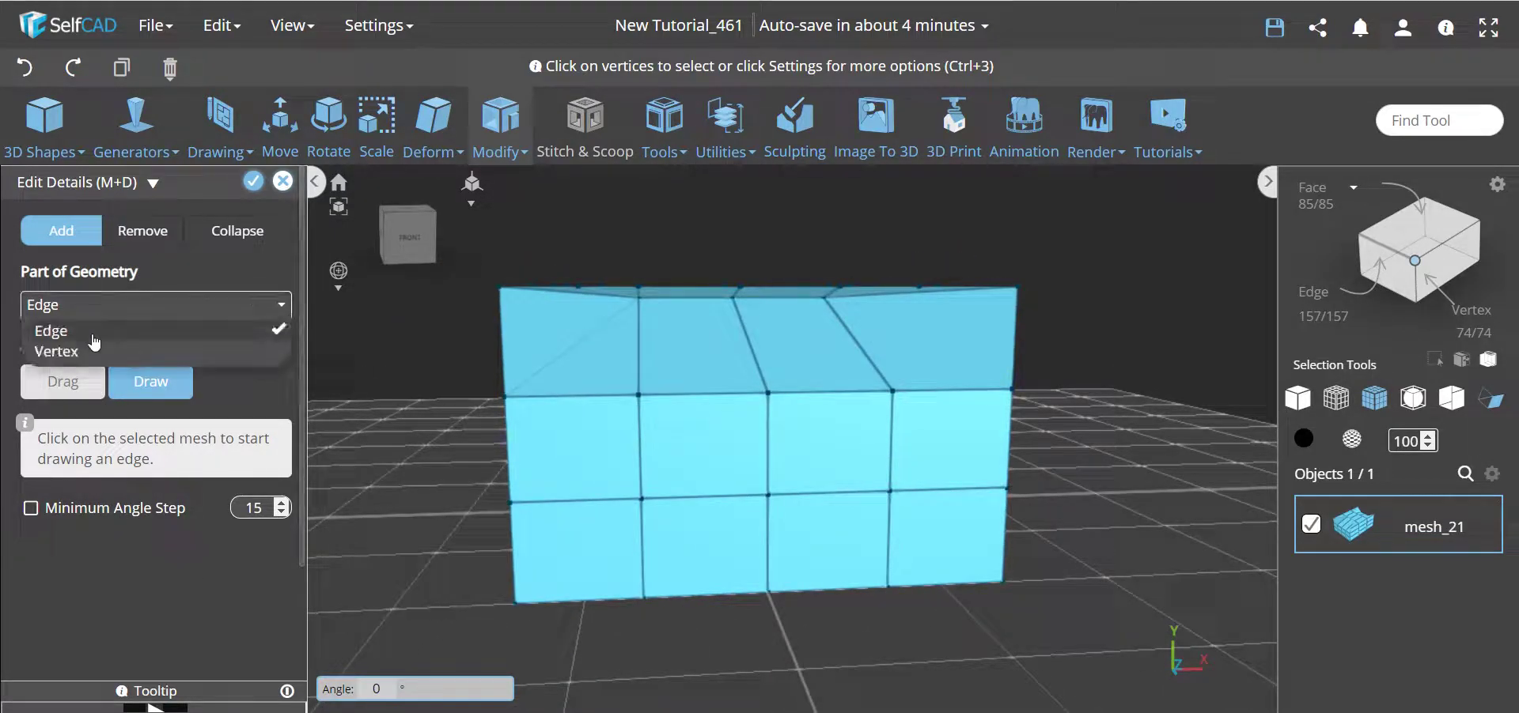
click(92, 340)
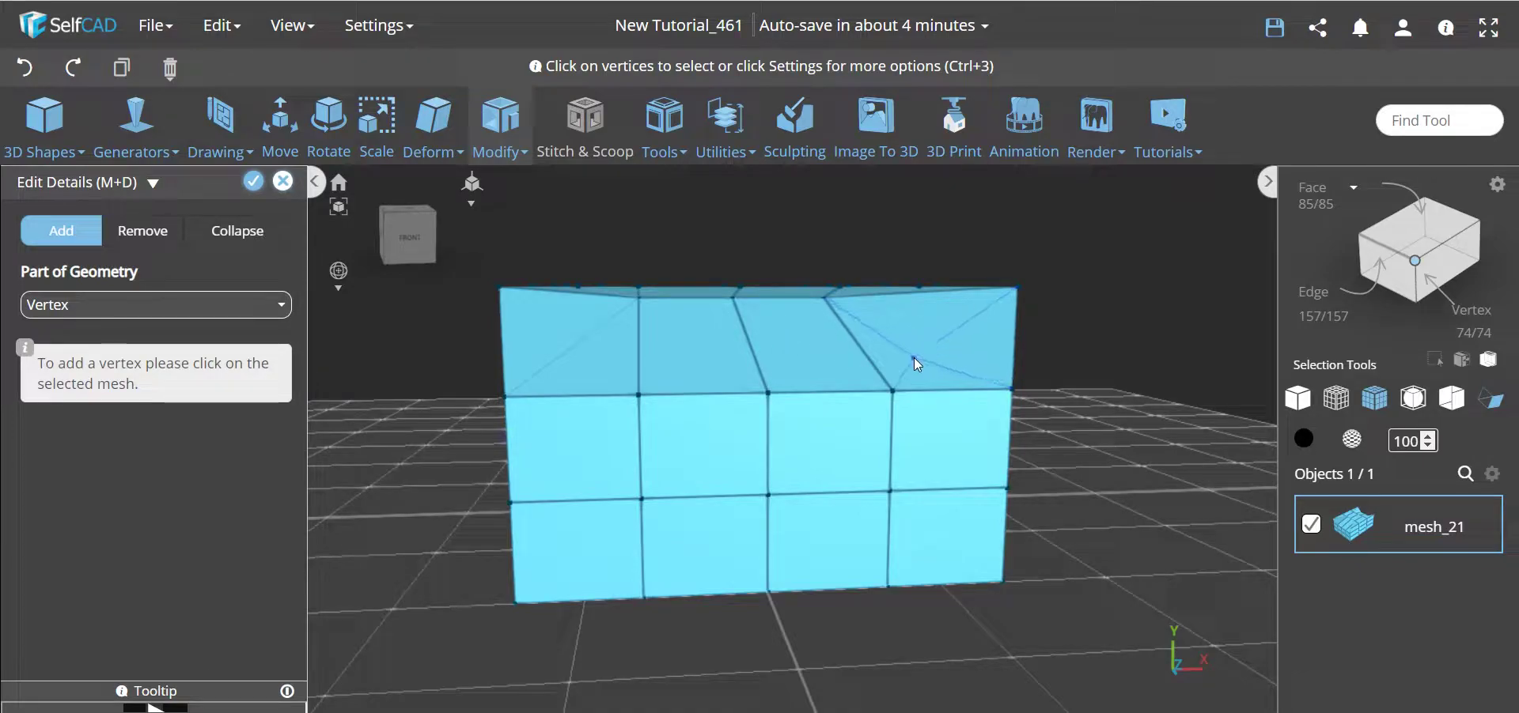
click(914, 361)
Try adding another vertex on the front's upper-right corner area, and undo it.
drag(1093, 391, 979, 415)
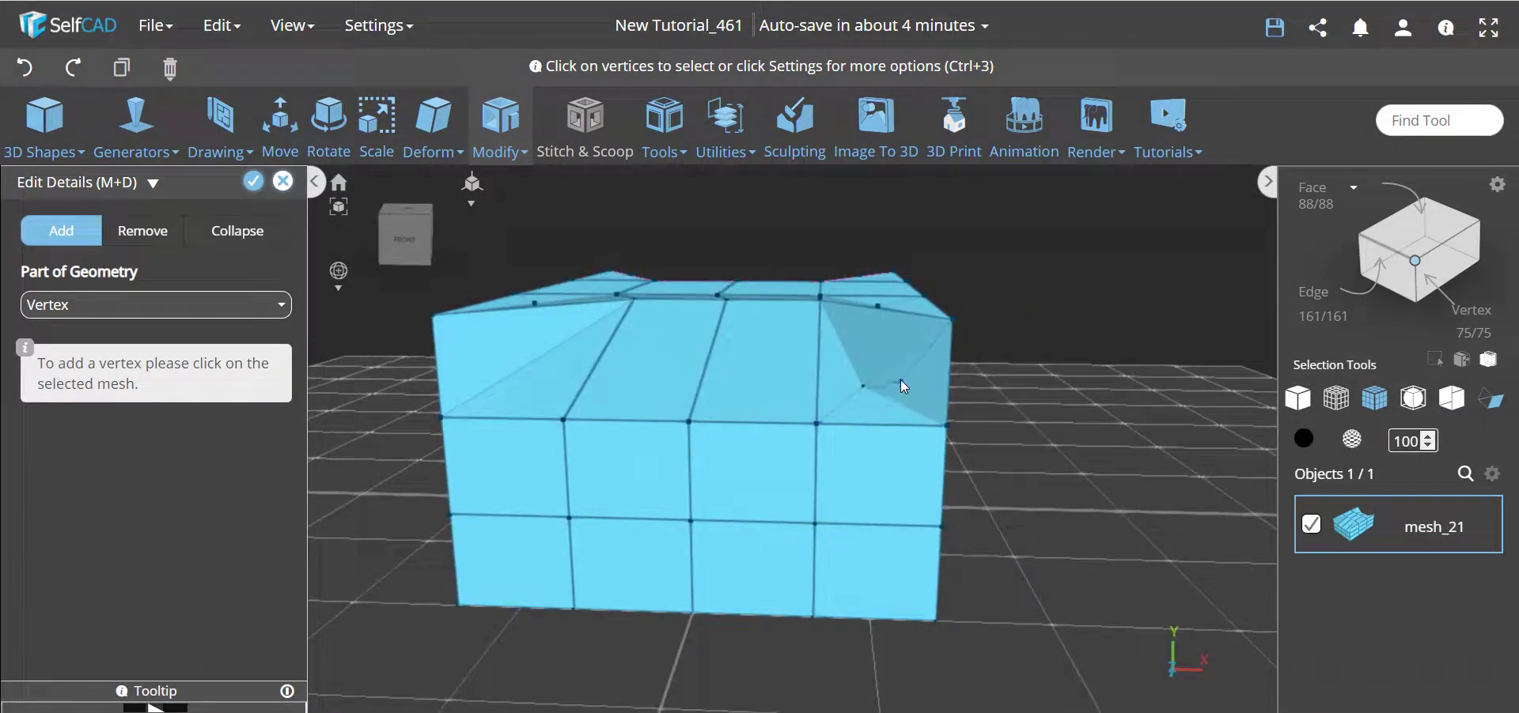
click(872, 335)
key(ctrl+z)
drag(1057, 407, 1114, 448)
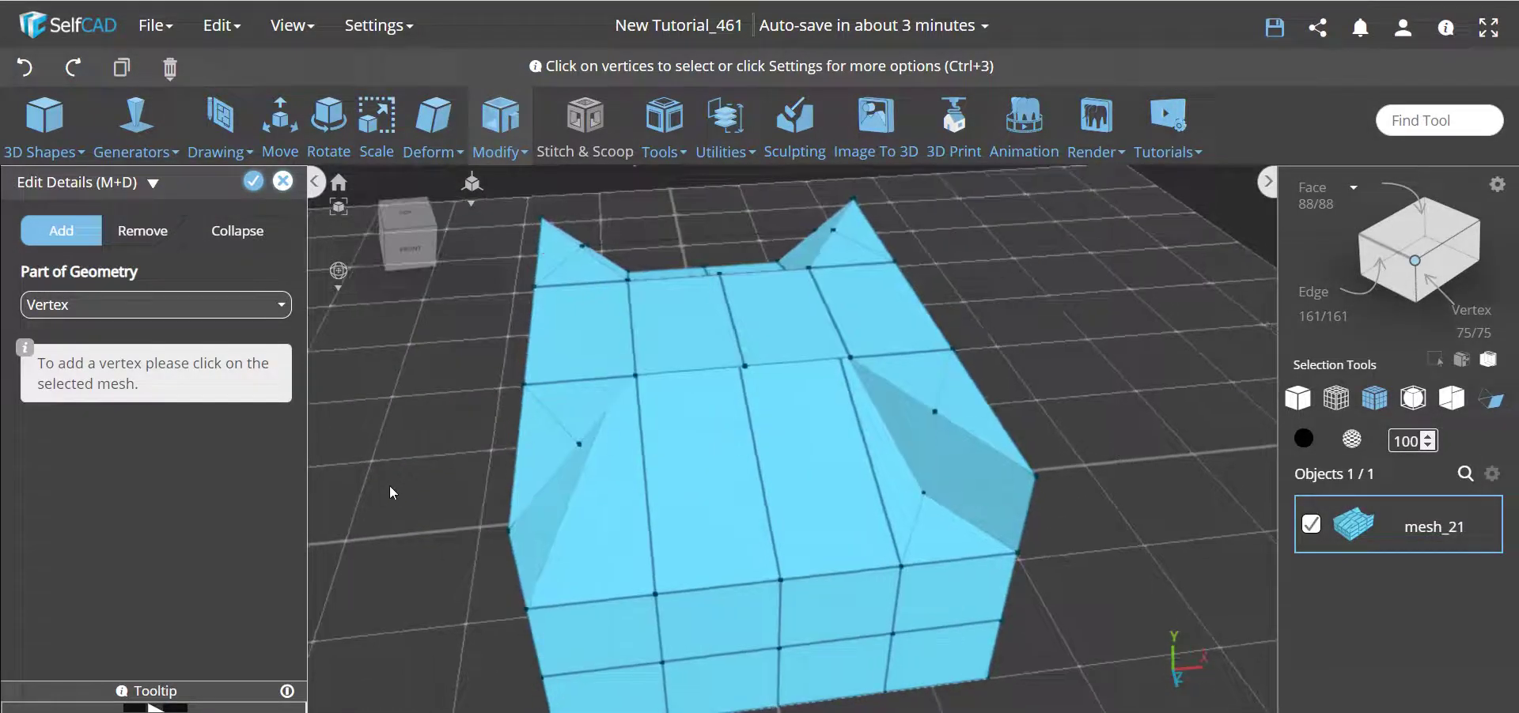